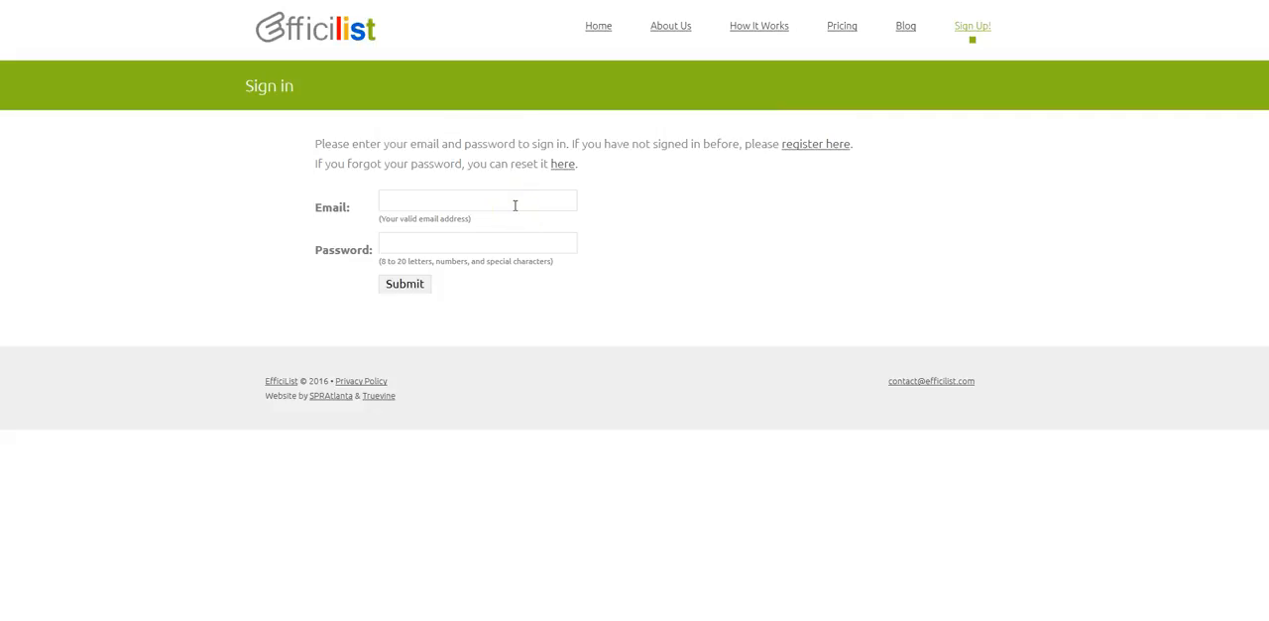
Step: Open the registration form for a new account and go to its First Name field
{"action": "left_click", "coordinate": [808, 154]}
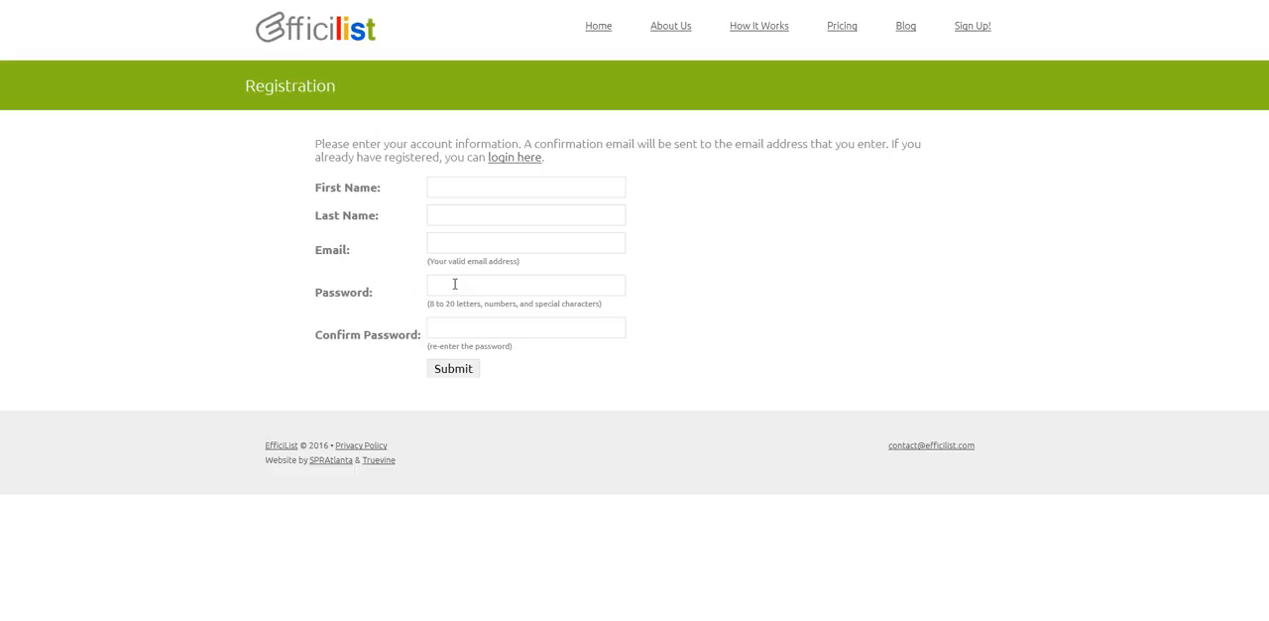
{"action": "left_click", "coordinate": [452, 336]}
{"action": "left_click", "coordinate": [481, 191]}
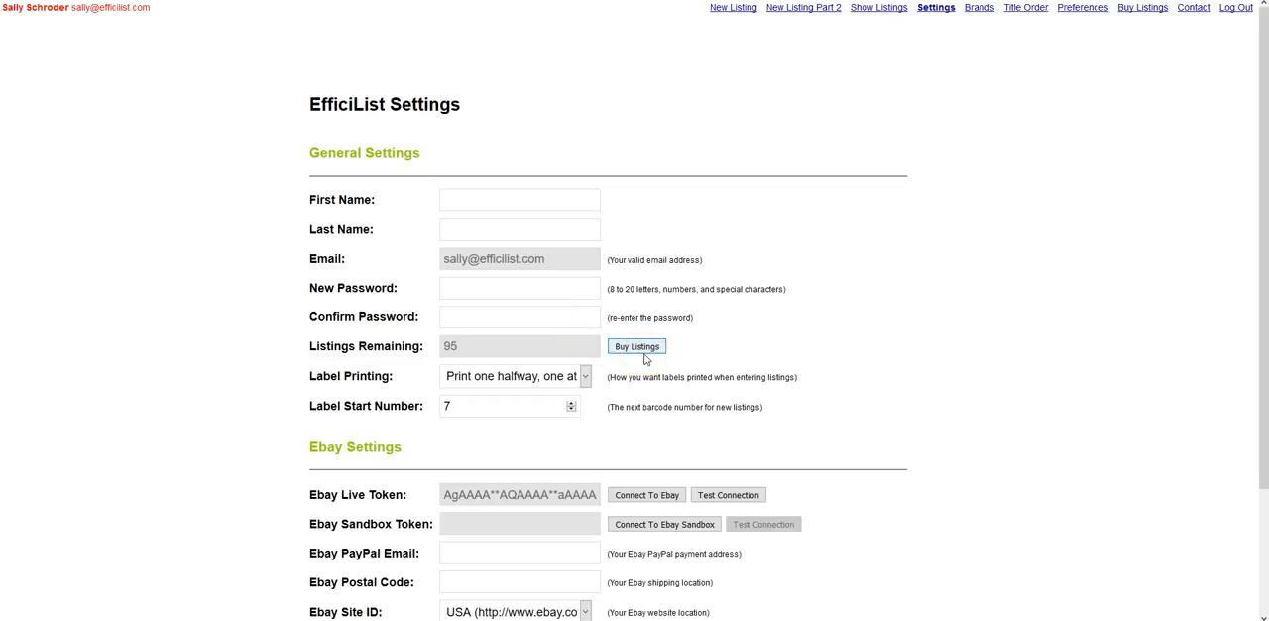
Step: Examine the Label Printing choices and the Label Start Number in the general settings
{"action": "scroll", "coordinate": [639, 362], "scroll_direction": "down", "scroll_amount": 1}
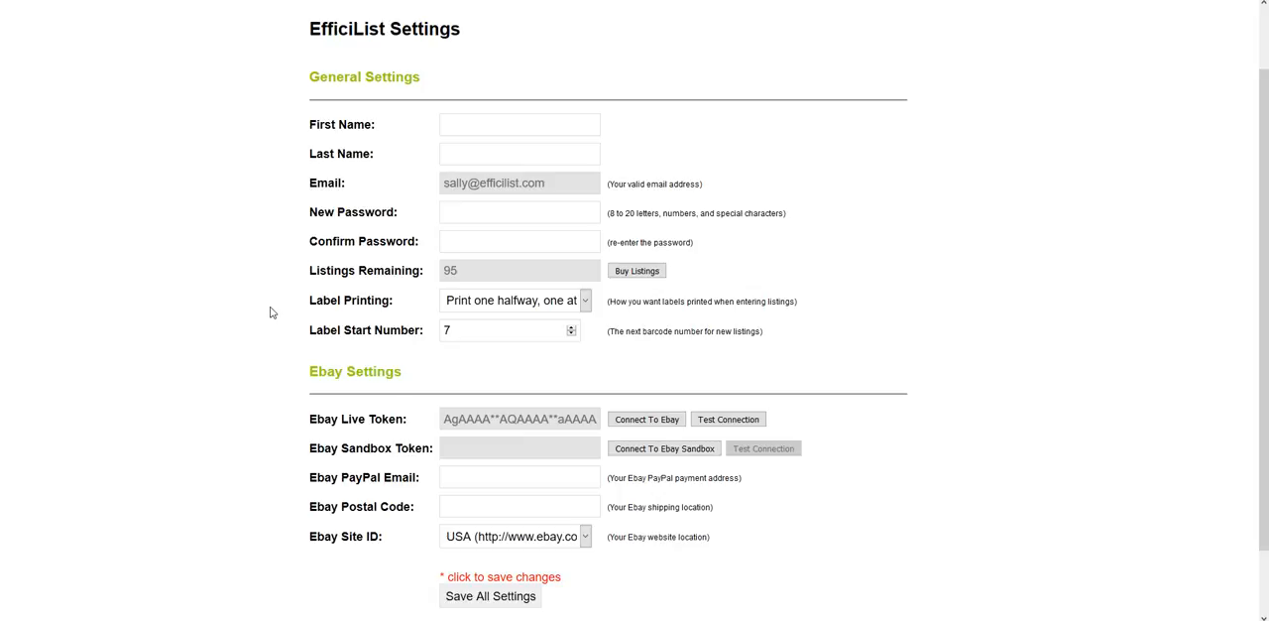
{"action": "left_click", "coordinate": [526, 300]}
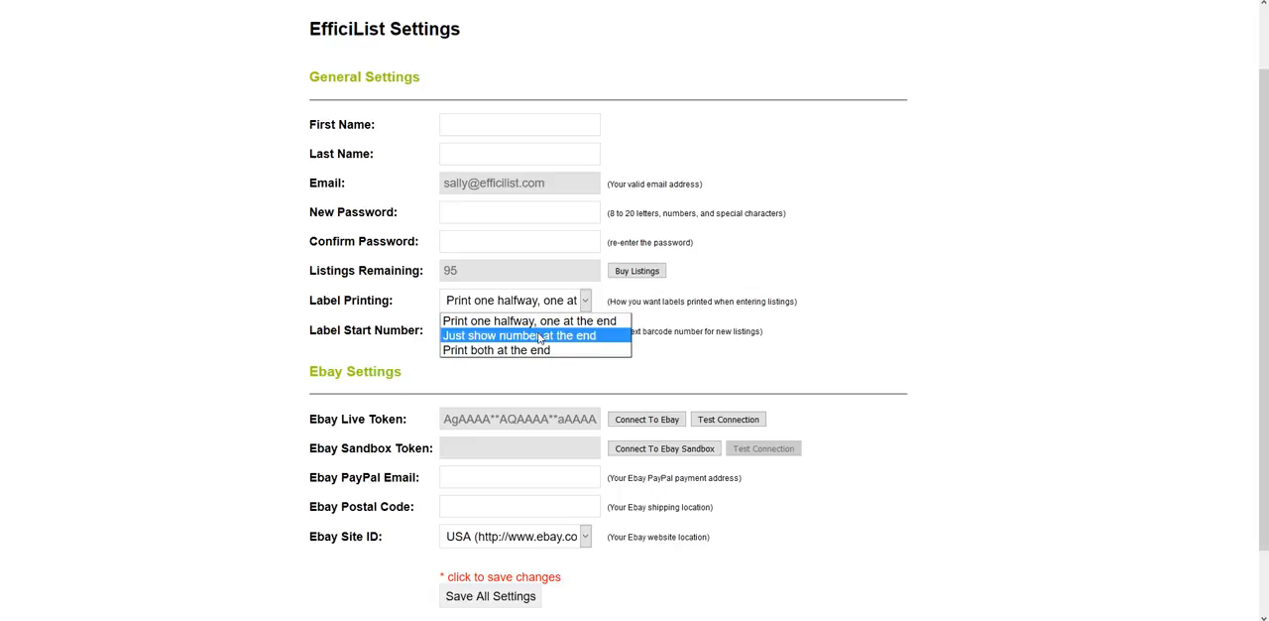
{"action": "left_click", "coordinate": [288, 346]}
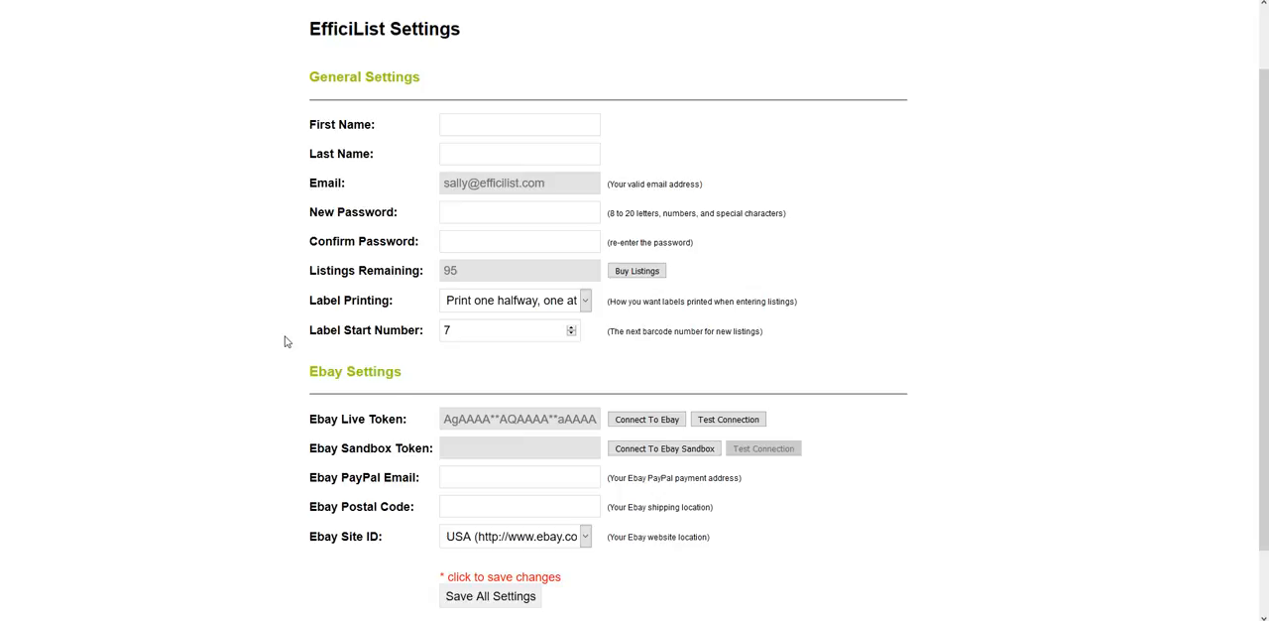
{"action": "left_click", "coordinate": [468, 330]}
{"action": "scroll", "coordinate": [486, 359], "scroll_direction": "down", "scroll_amount": 1}
{"action": "left_click", "coordinate": [634, 343]}
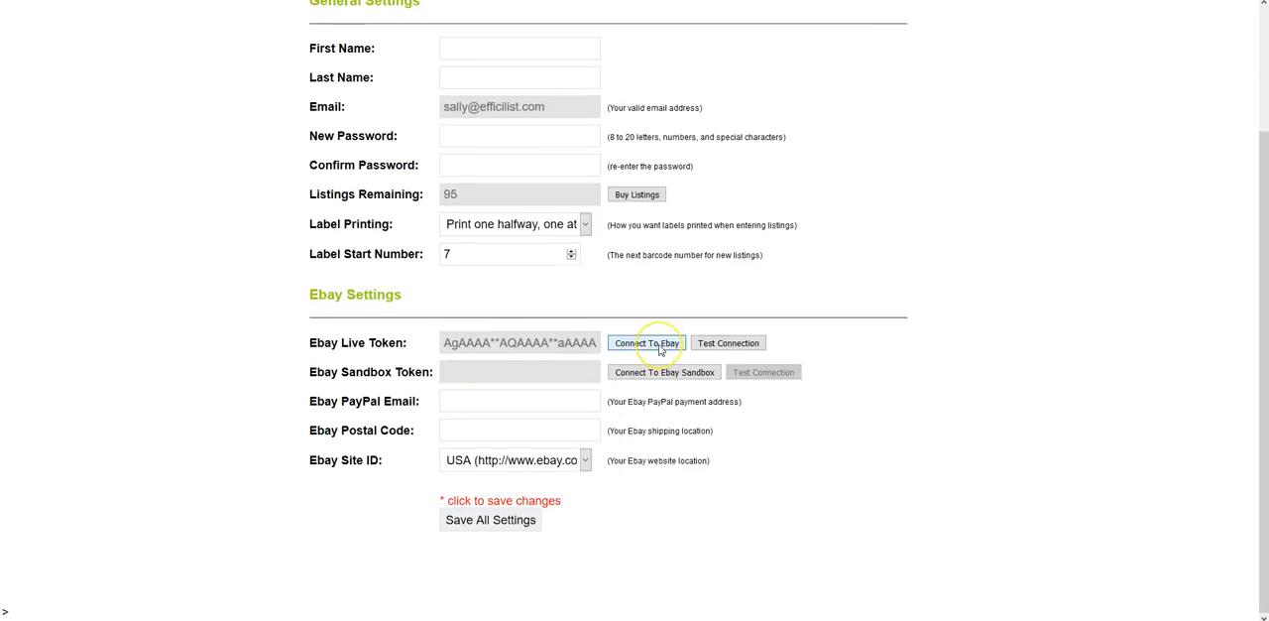
{"action": "left_click", "coordinate": [658, 323]}
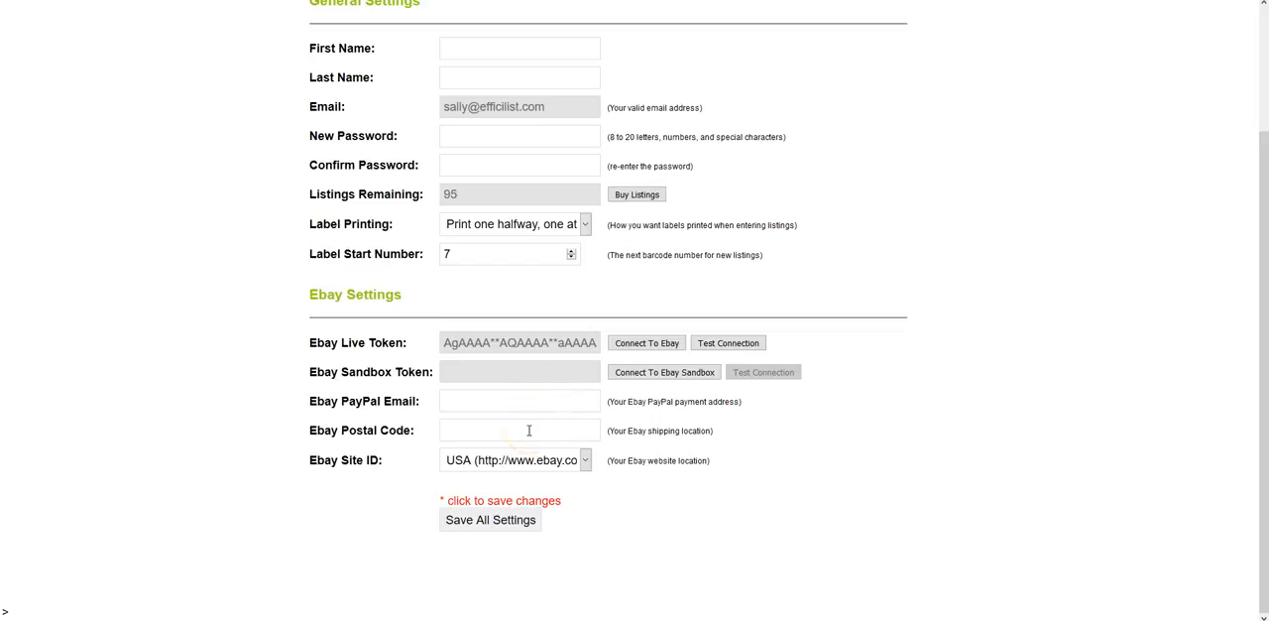
{"action": "left_click", "coordinate": [551, 463]}
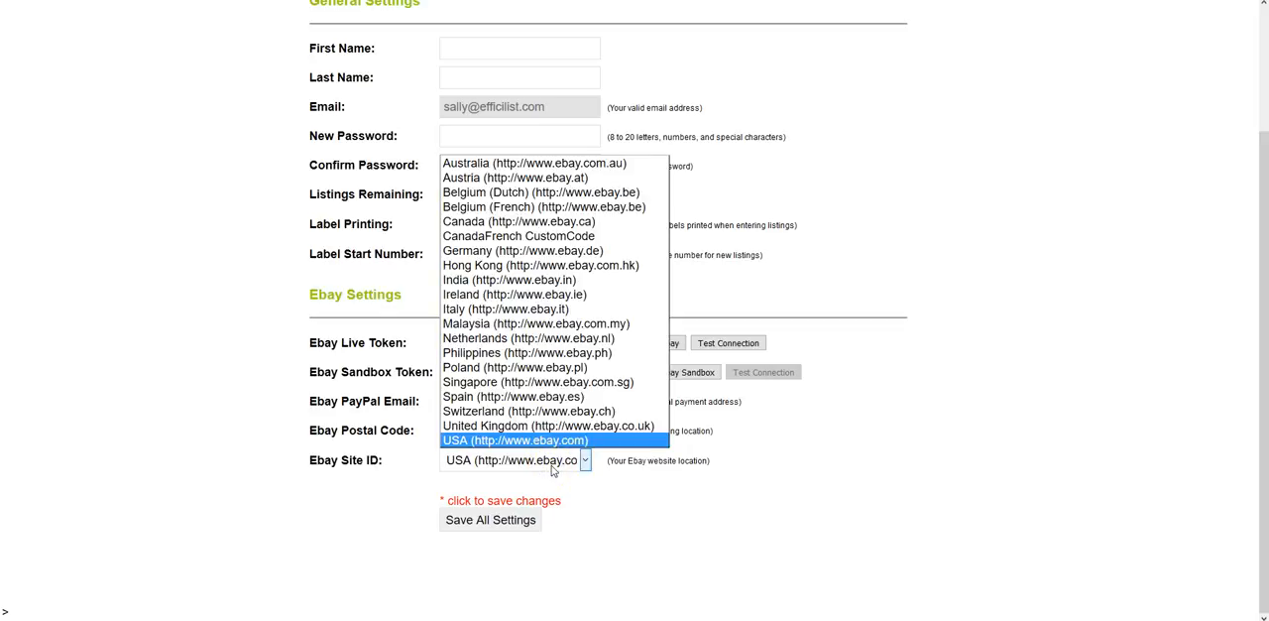
{"action": "left_click", "coordinate": [553, 464]}
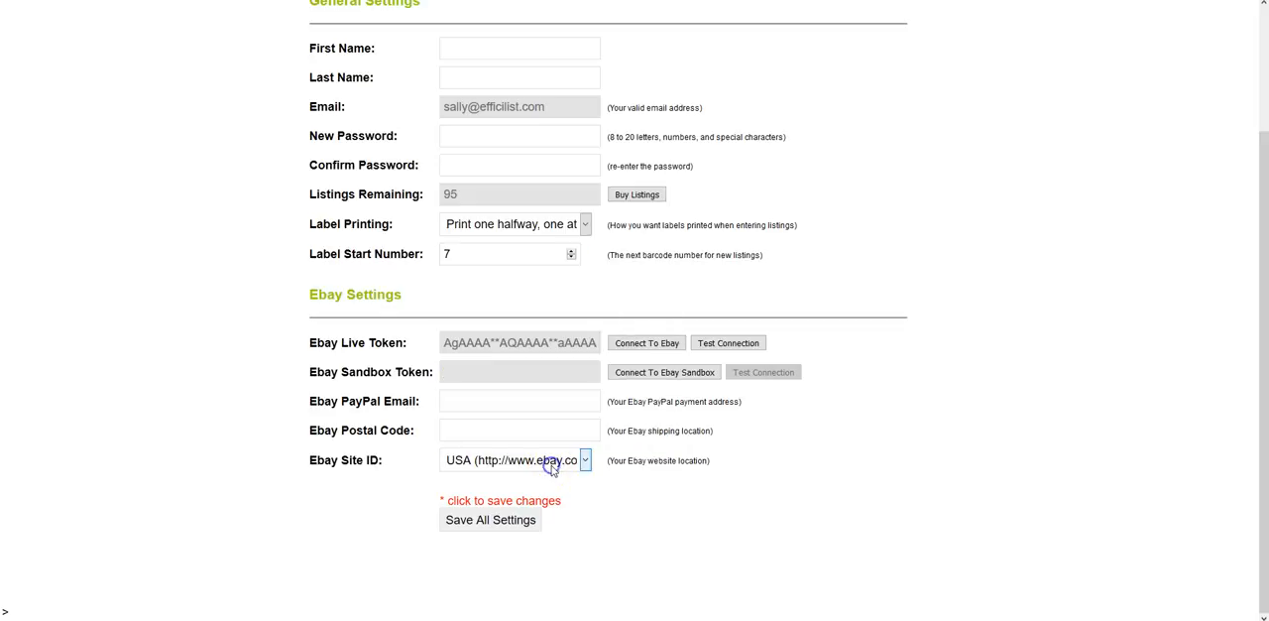
{"action": "left_click", "coordinate": [516, 525]}
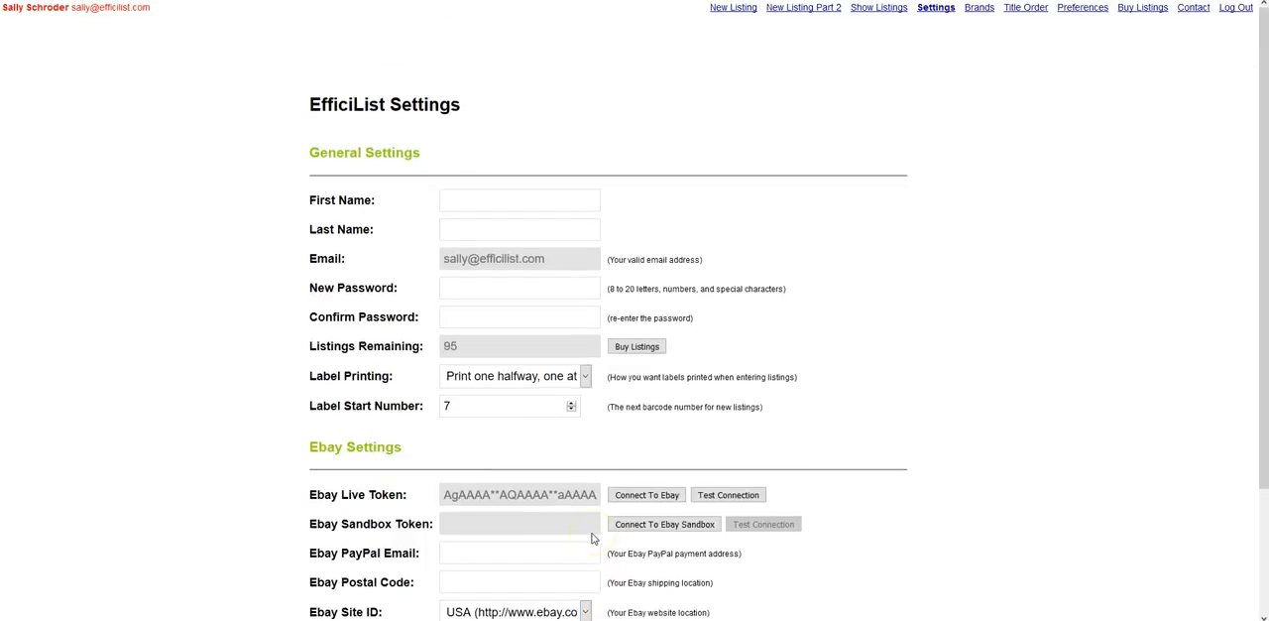
Step: Open the preferences and keep returns accepted at Yes, within 30 days, with shipping cost paid by Buyer
{"action": "left_click", "coordinate": [1077, 9]}
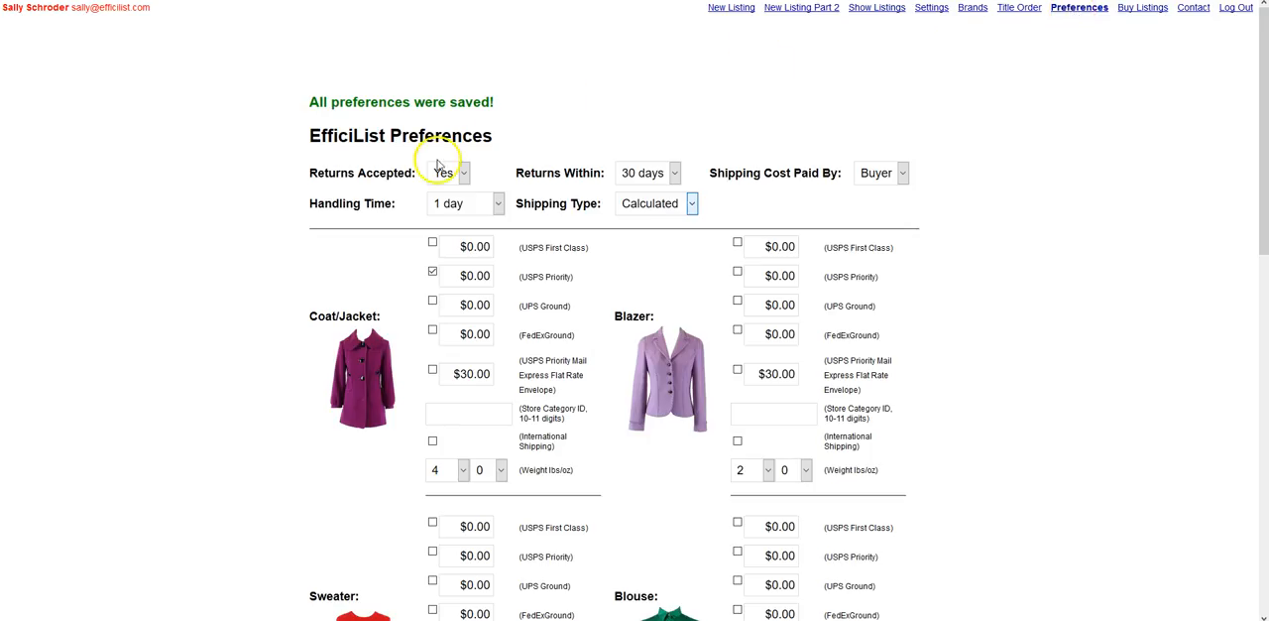
{"action": "left_click", "coordinate": [448, 173]}
{"action": "left_click", "coordinate": [456, 176]}
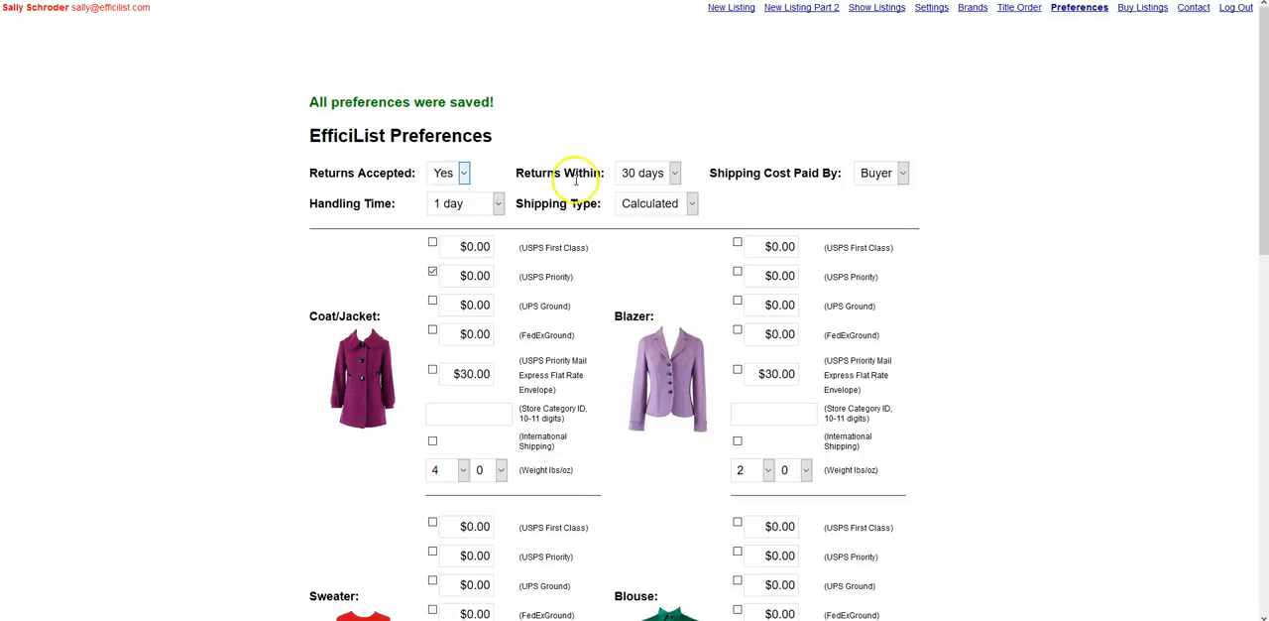
{"action": "left_click", "coordinate": [643, 174]}
{"action": "left_click", "coordinate": [634, 207]}
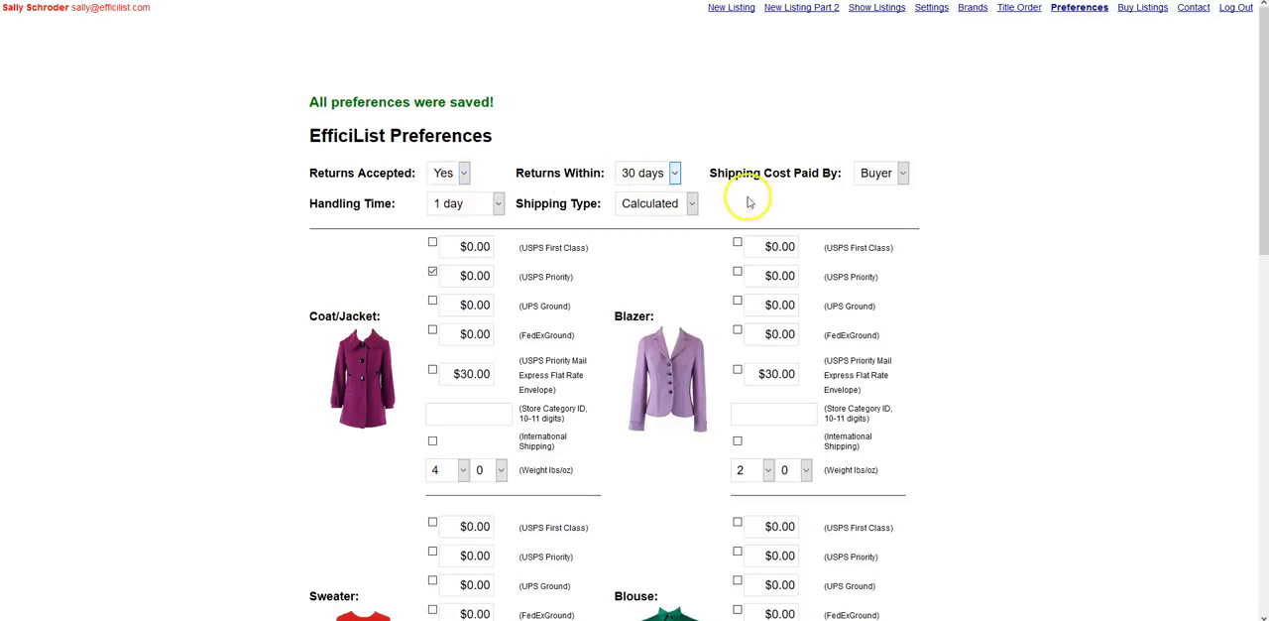
{"action": "left_click", "coordinate": [898, 173]}
{"action": "left_click", "coordinate": [886, 188]}
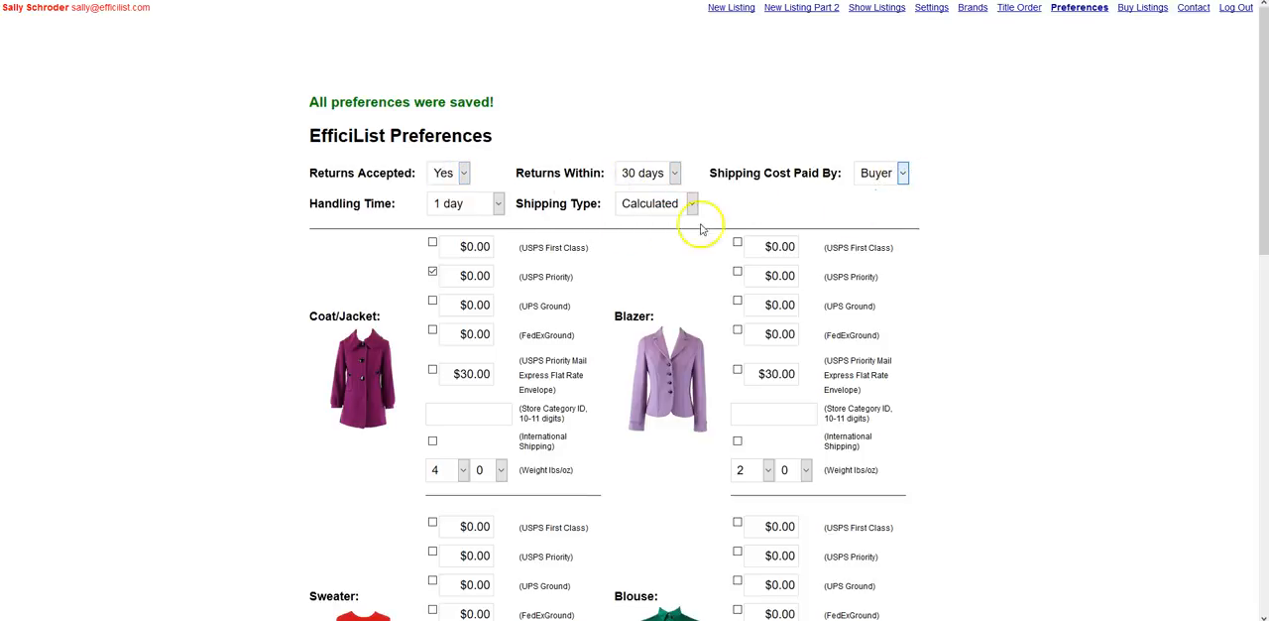
Step: Examine the available Handling Time and Shipping Type choices
{"action": "left_click", "coordinate": [476, 206]}
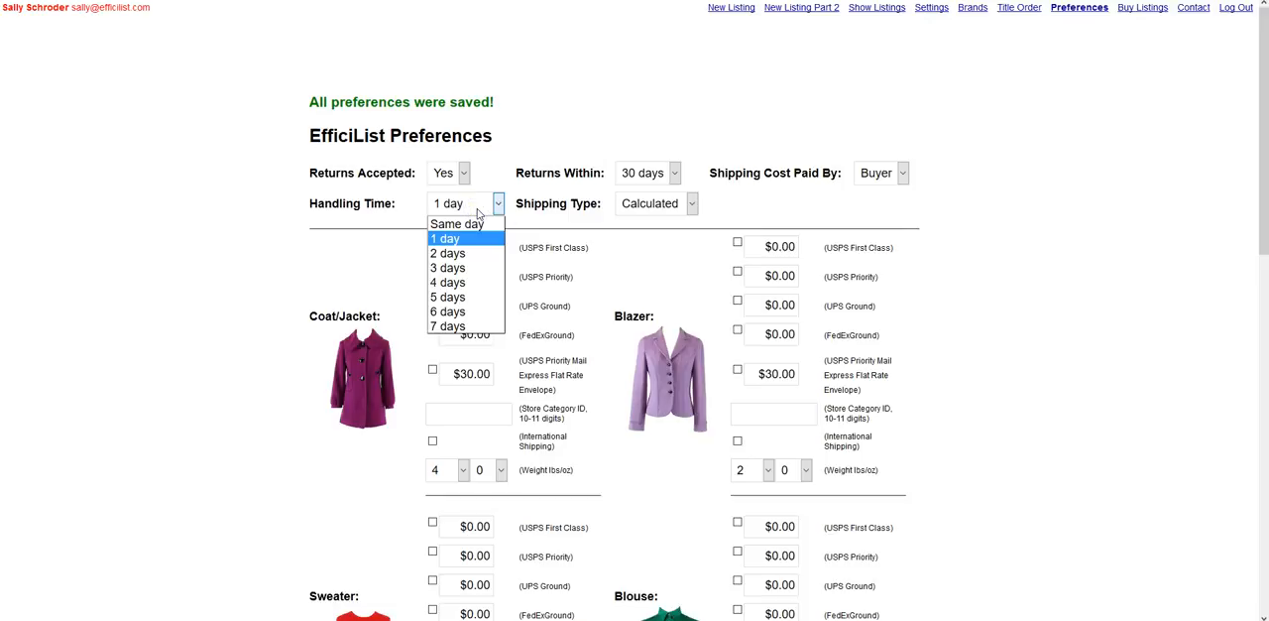
{"action": "left_click", "coordinate": [477, 209]}
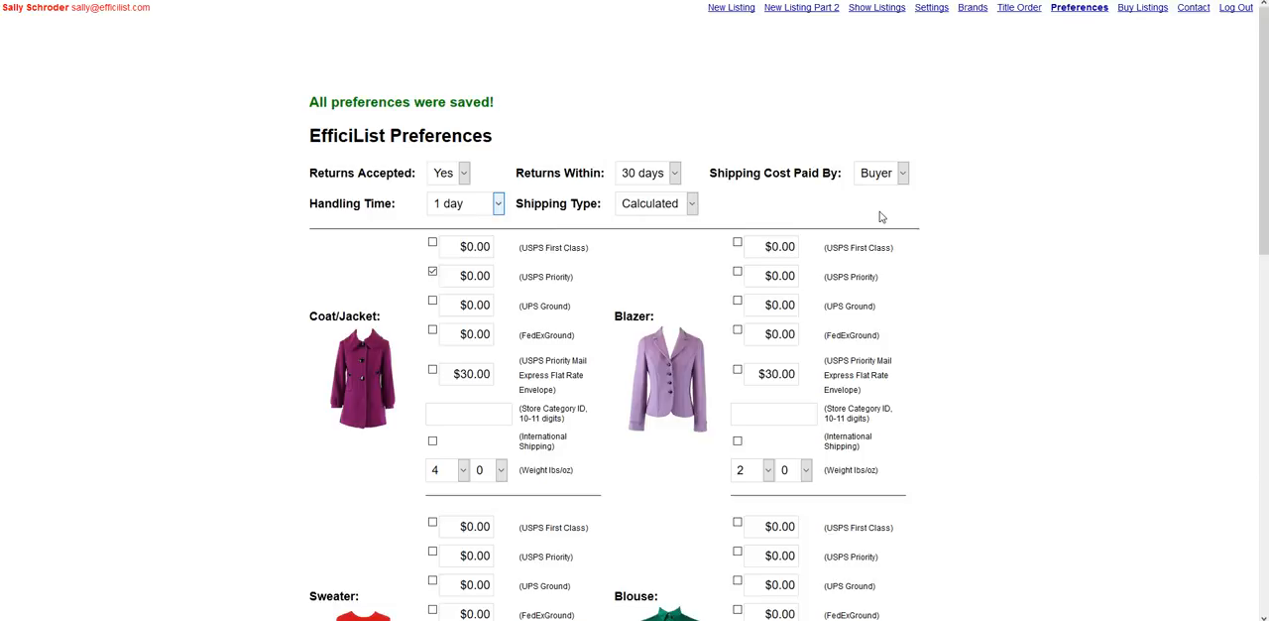
{"action": "left_click", "coordinate": [656, 205]}
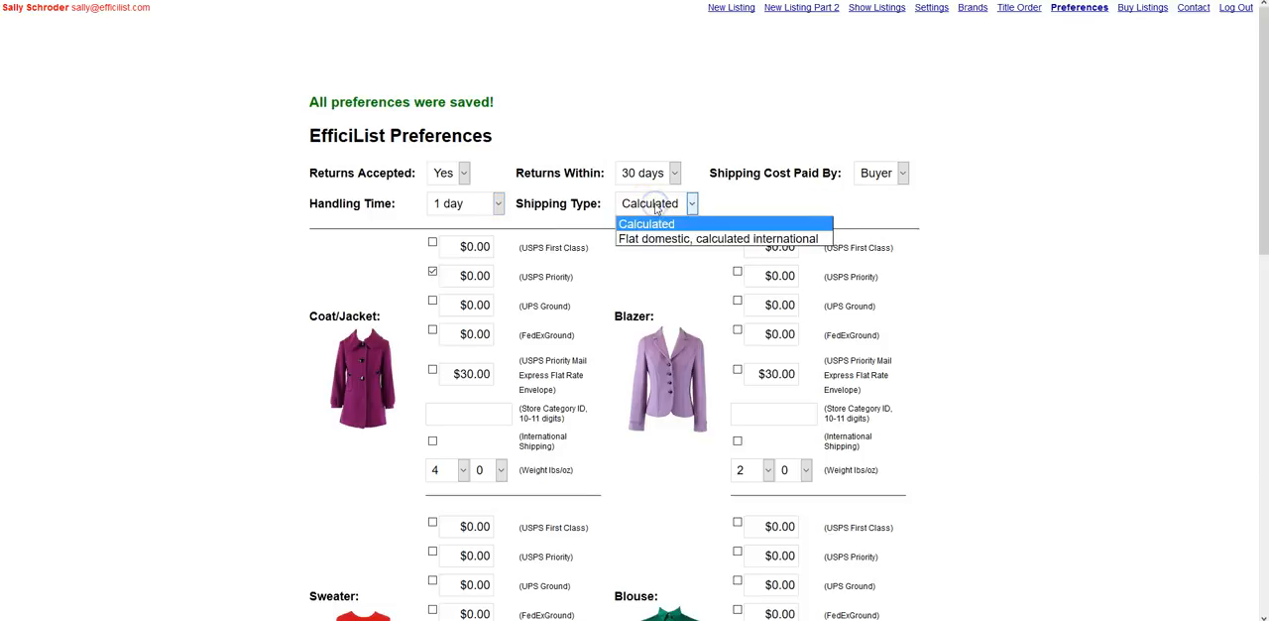
{"action": "left_click", "coordinate": [655, 209]}
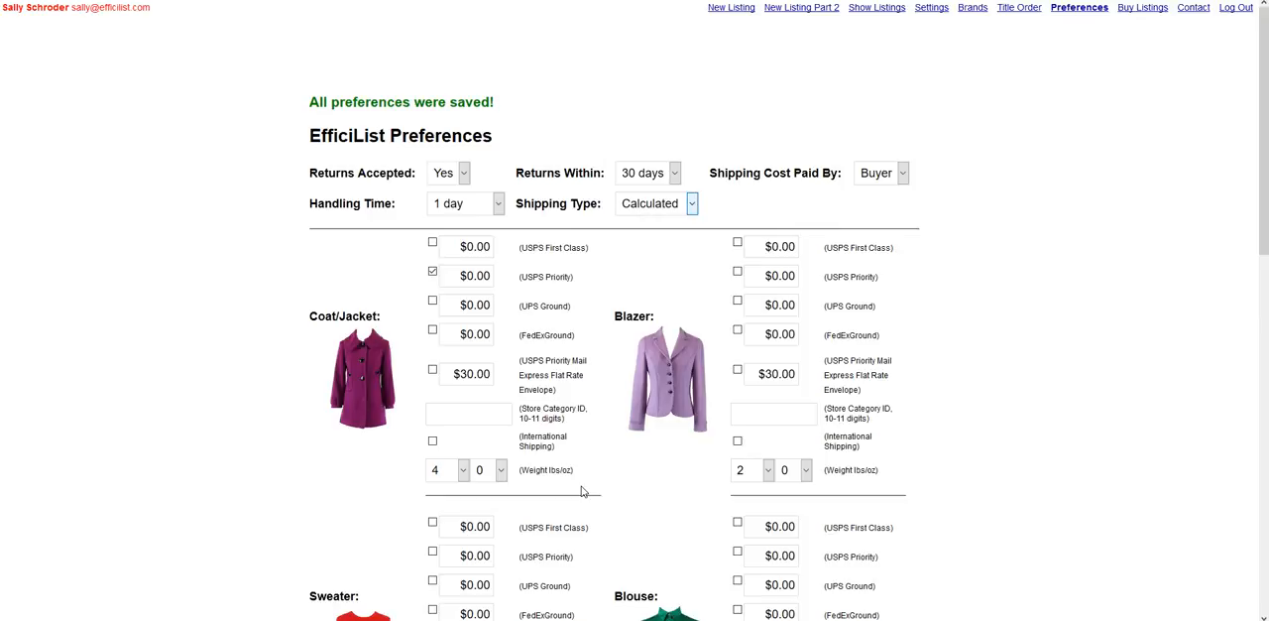
Step: Examine the weight choices in pounds for the Coat/Jacket and Blazer categories
{"action": "left_click", "coordinate": [462, 470]}
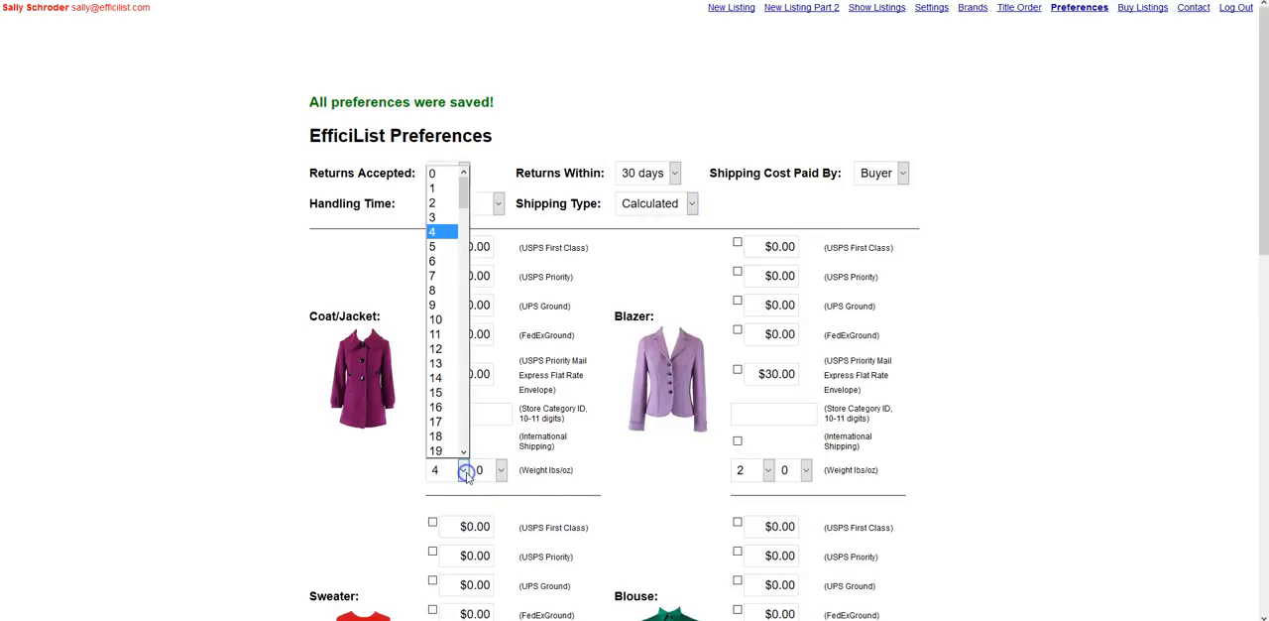
{"action": "left_click", "coordinate": [463, 472]}
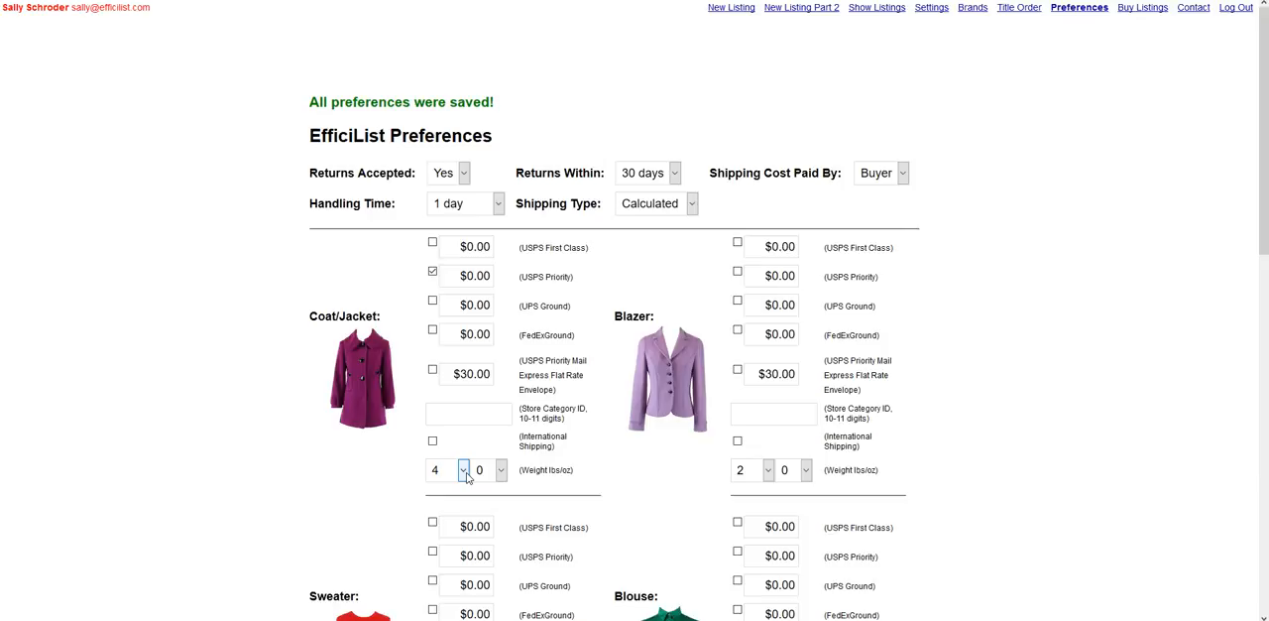
{"action": "left_click", "coordinate": [465, 473]}
{"action": "left_click", "coordinate": [465, 471]}
{"action": "left_click", "coordinate": [765, 470]}
{"action": "left_click", "coordinate": [764, 471]}
Step: For Coat/Jacket, disable USPS Priority and enable USPS First Class, UPS Ground and International Shipping
{"action": "left_click", "coordinate": [432, 272]}
{"action": "left_click", "coordinate": [432, 243]}
{"action": "left_click", "coordinate": [433, 301]}
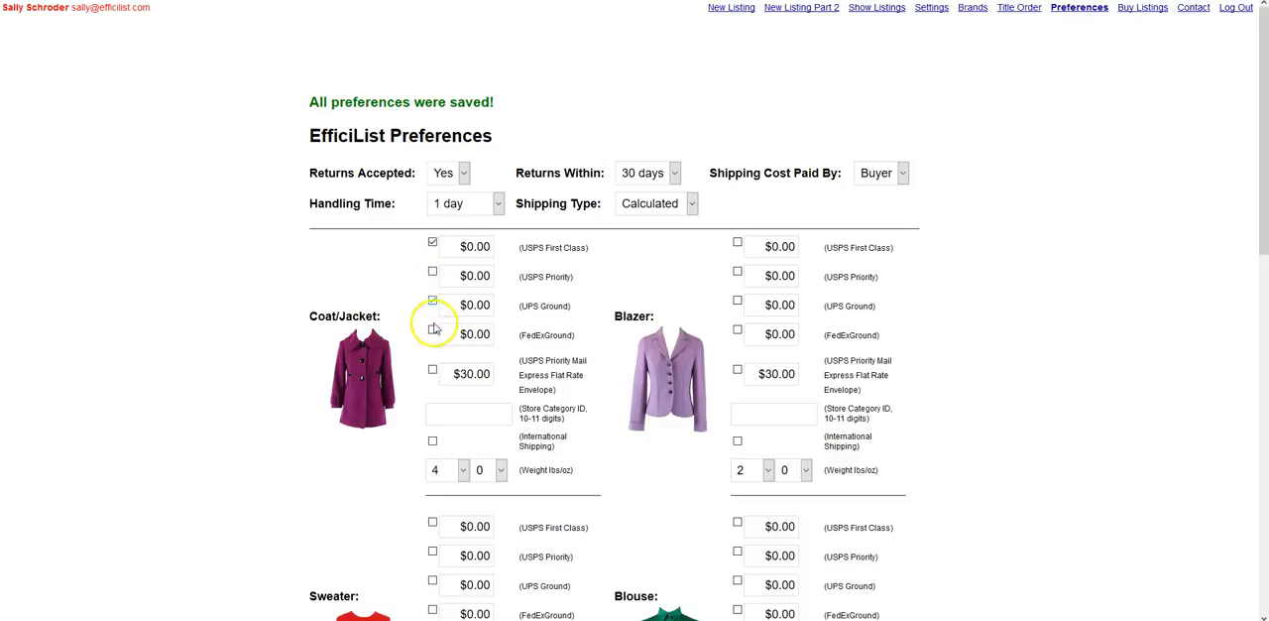
{"action": "left_click", "coordinate": [432, 442]}
Step: Set the shipping type to Flat domestic, calculated international and the Coat/Jacket USPS First Class price to $10.00
{"action": "left_click", "coordinate": [664, 205]}
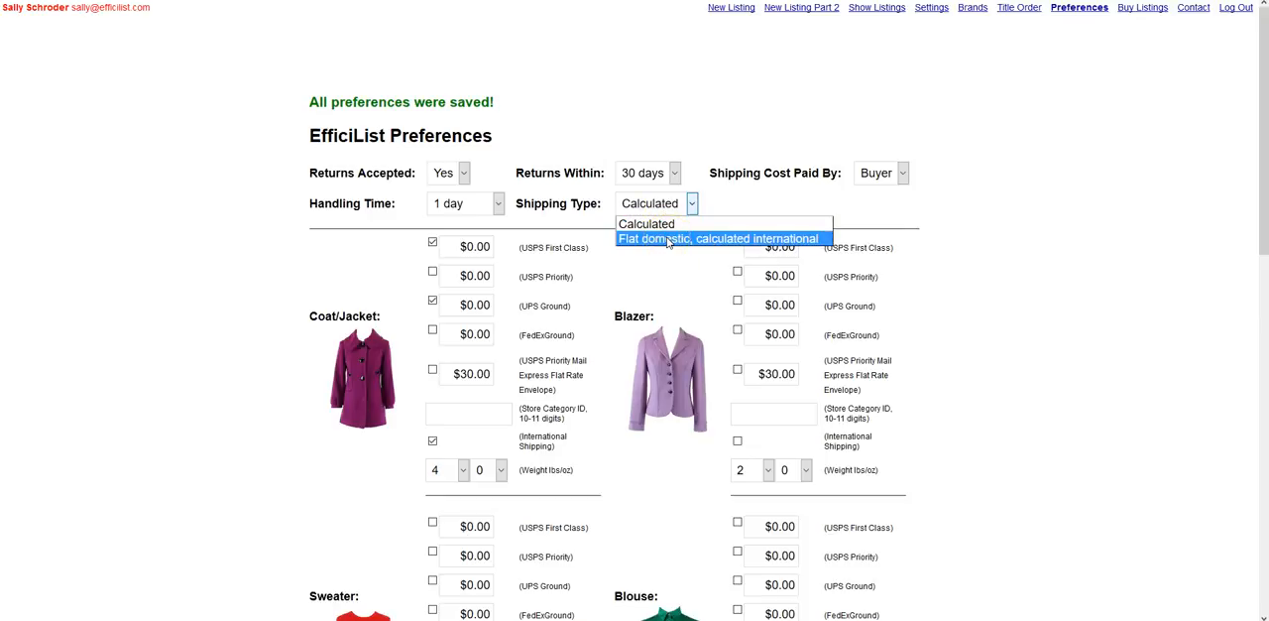
{"action": "left_click", "coordinate": [668, 239]}
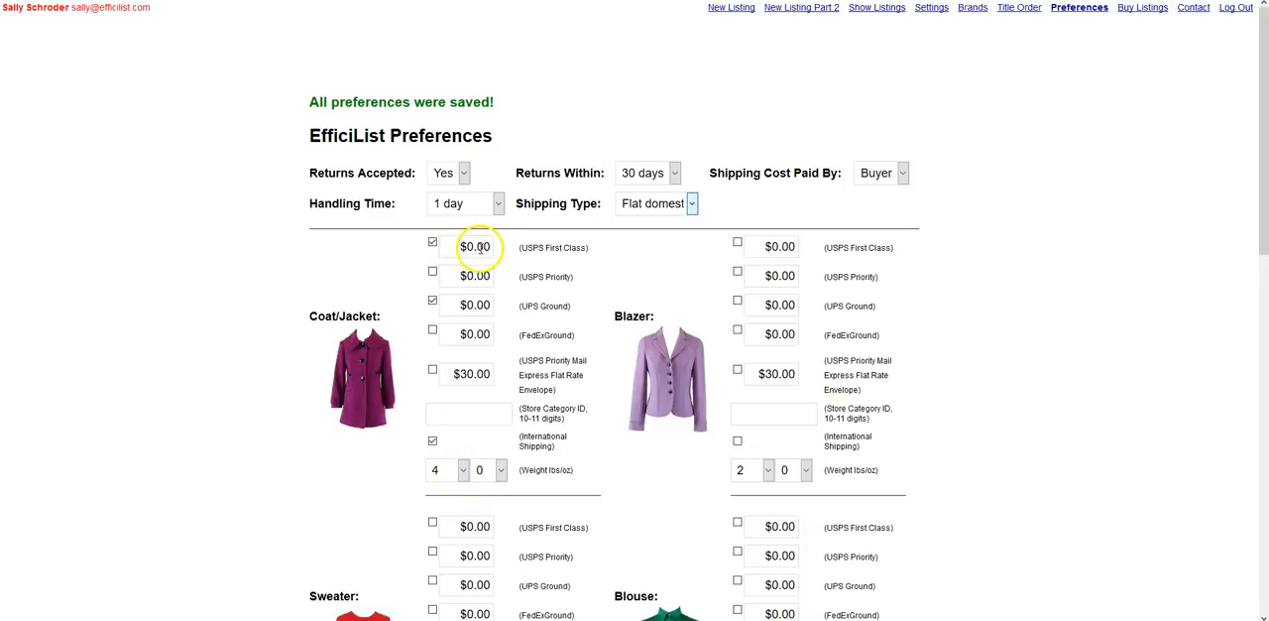
{"action": "left_click_drag", "start_coordinate": [474, 247], "coordinate": [466, 247]}
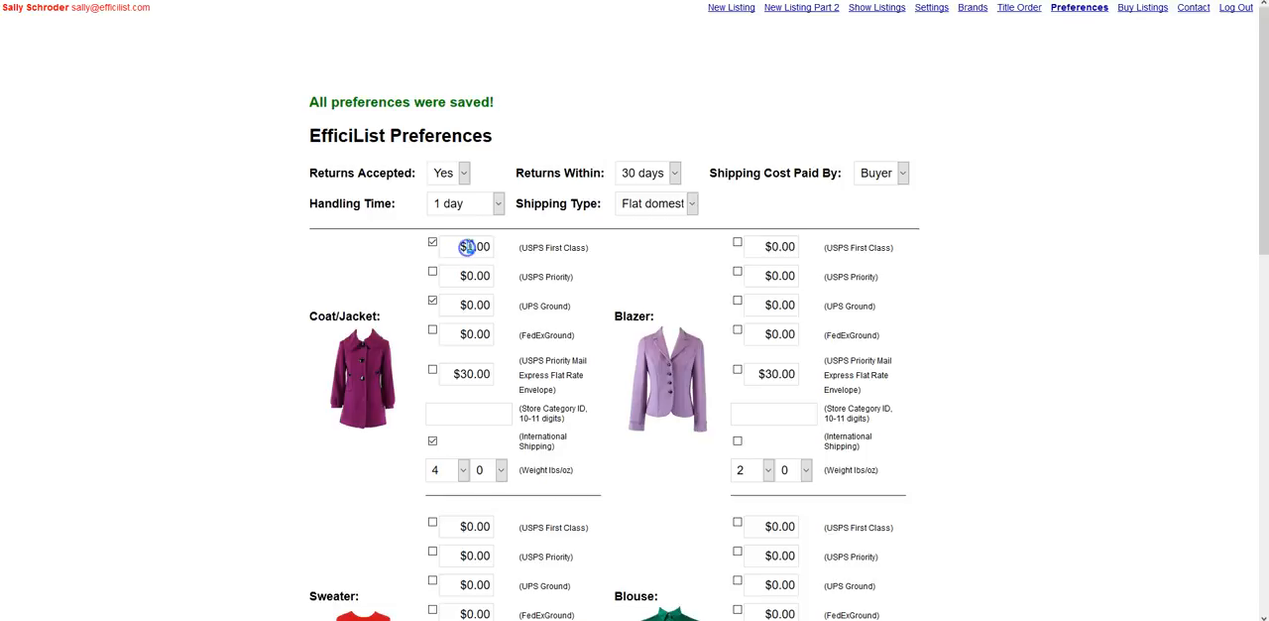
{"action": "type", "text": "10"}
{"action": "left_click", "coordinate": [433, 241]}
{"action": "left_click", "coordinate": [432, 241]}
Step: Examine the Coat/Jacket Store Category ID field and the shipping preferences of the remaining clothing categories
{"action": "left_click", "coordinate": [493, 414]}
{"action": "scroll", "coordinate": [284, 357], "scroll_direction": "down", "scroll_amount": 8}
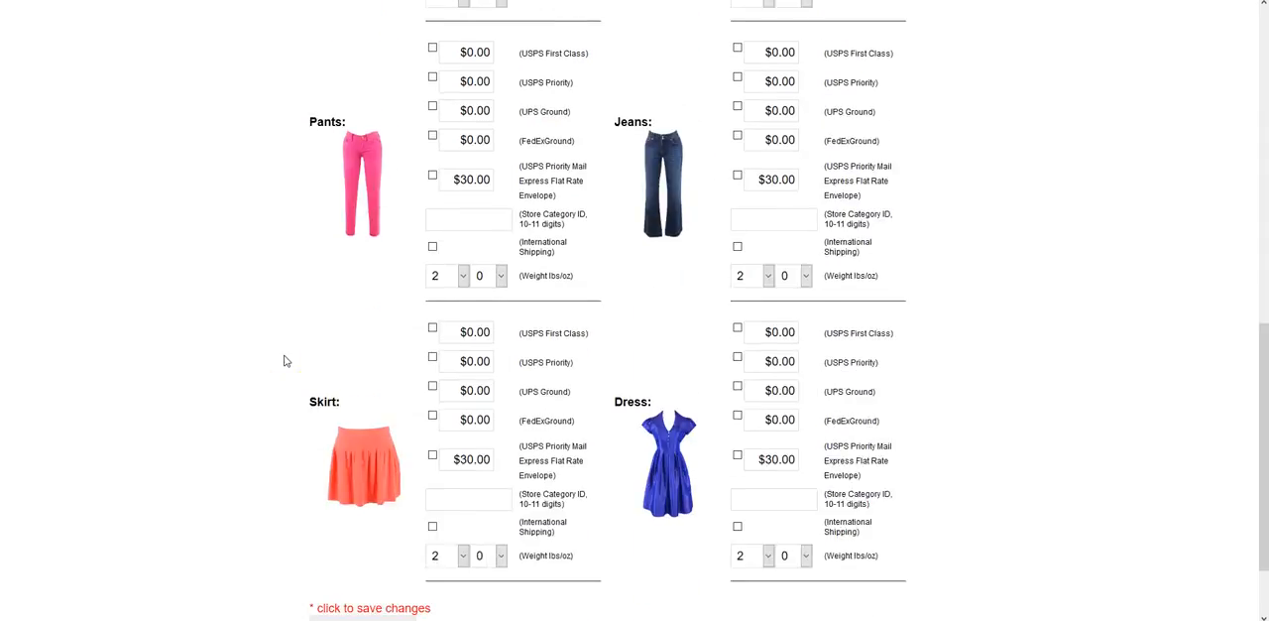
{"action": "scroll", "coordinate": [285, 360], "scroll_direction": "down", "scroll_amount": 3}
{"action": "left_click", "coordinate": [363, 527]}
{"action": "left_click", "coordinate": [720, 509]}
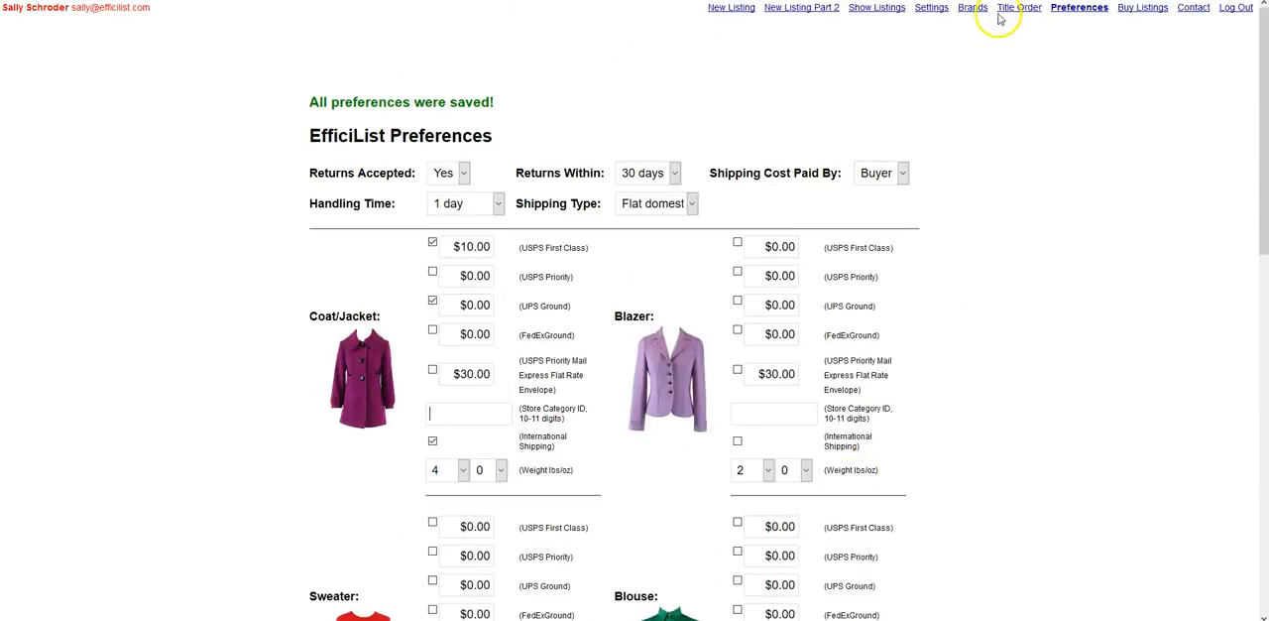
Step: Open the brands page and look through the list of default brands
{"action": "left_click", "coordinate": [972, 8]}
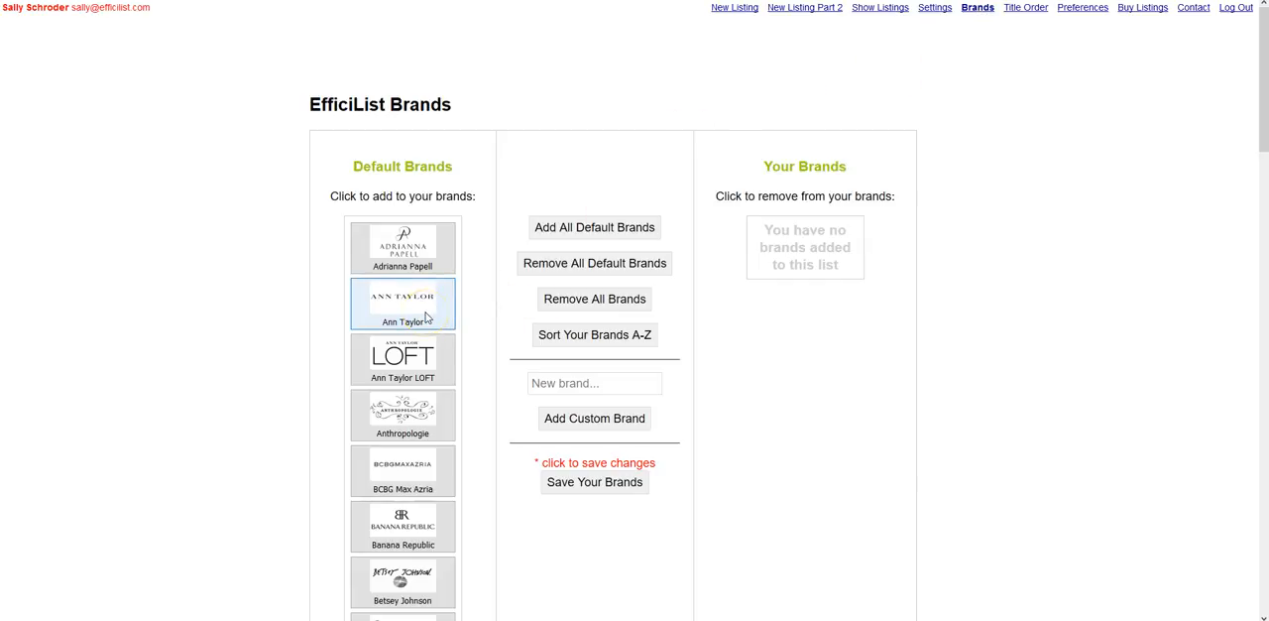
{"action": "scroll", "coordinate": [426, 315], "scroll_direction": "down", "scroll_amount": 4}
{"action": "scroll", "coordinate": [427, 315], "scroll_direction": "up", "scroll_amount": 3}
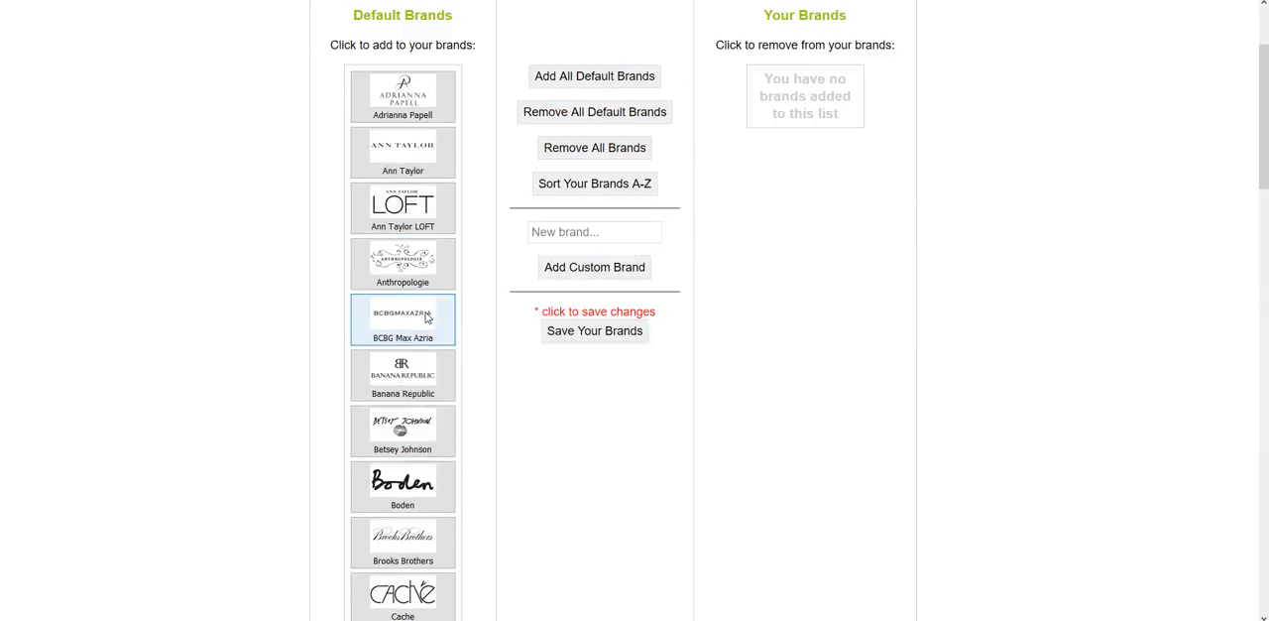
Step: Add all default brands to the personal brand list and remove them all again
{"action": "left_click", "coordinate": [596, 86]}
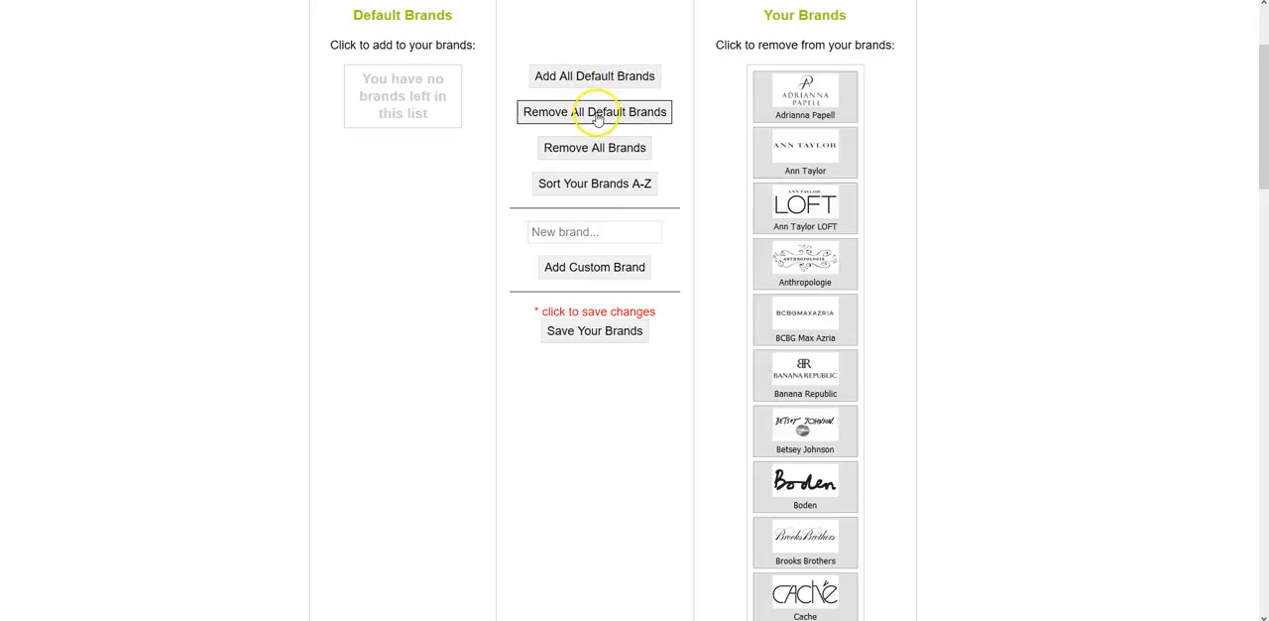
{"action": "left_click", "coordinate": [595, 112]}
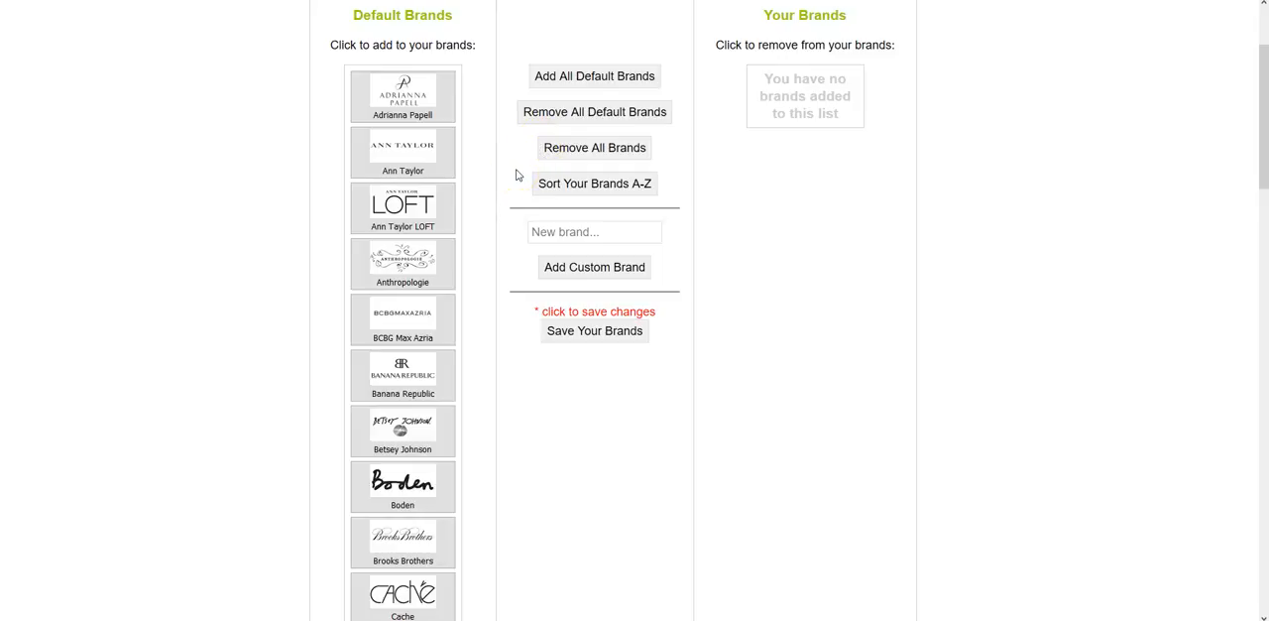
Step: Add Ann Taylor, BCBG Max Azria, Boden and Calvin Klein to the personal brand list
{"action": "left_click", "coordinate": [382, 162]}
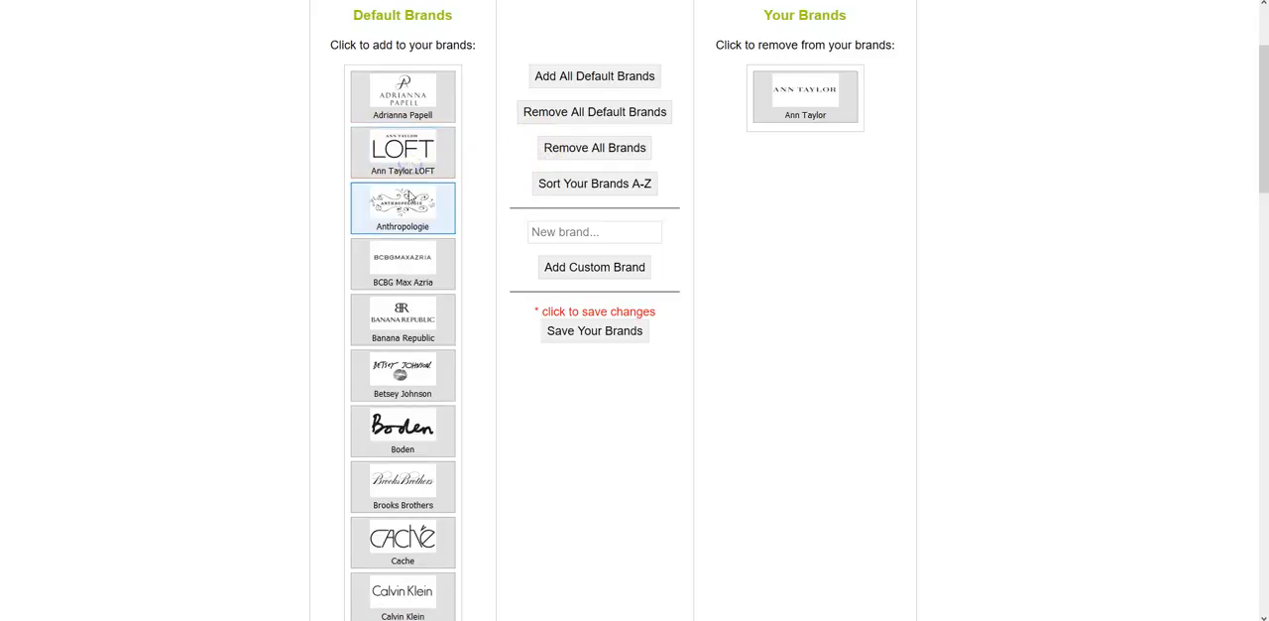
{"action": "left_click", "coordinate": [421, 266]}
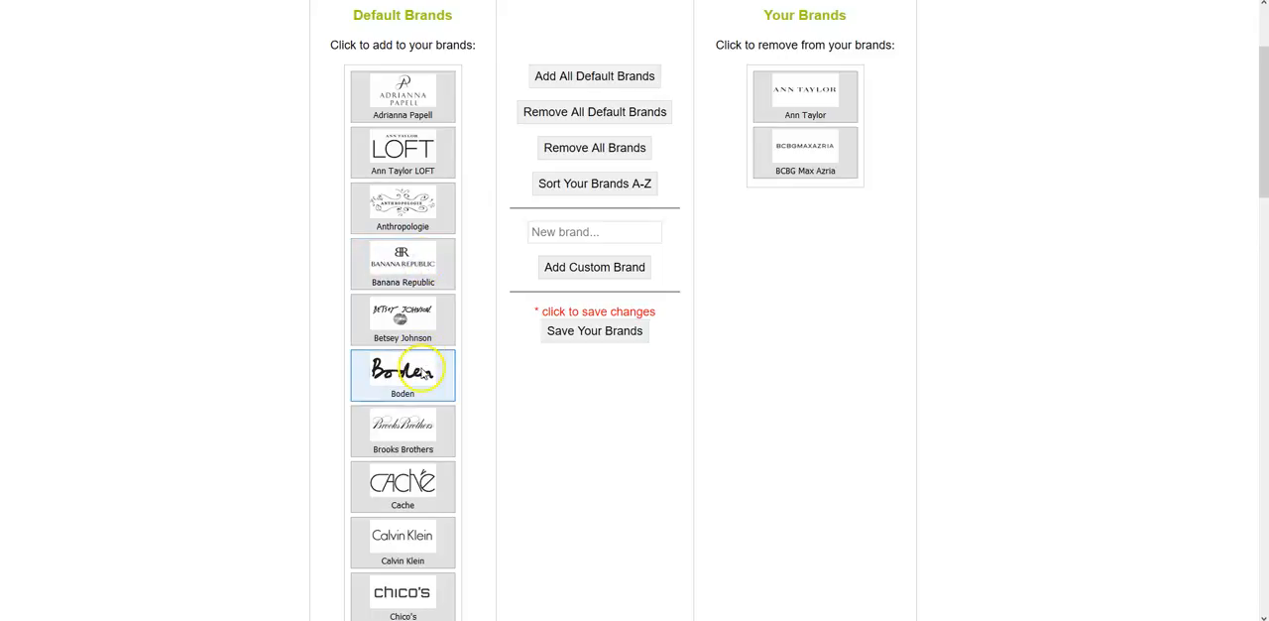
{"action": "left_click", "coordinate": [422, 372]}
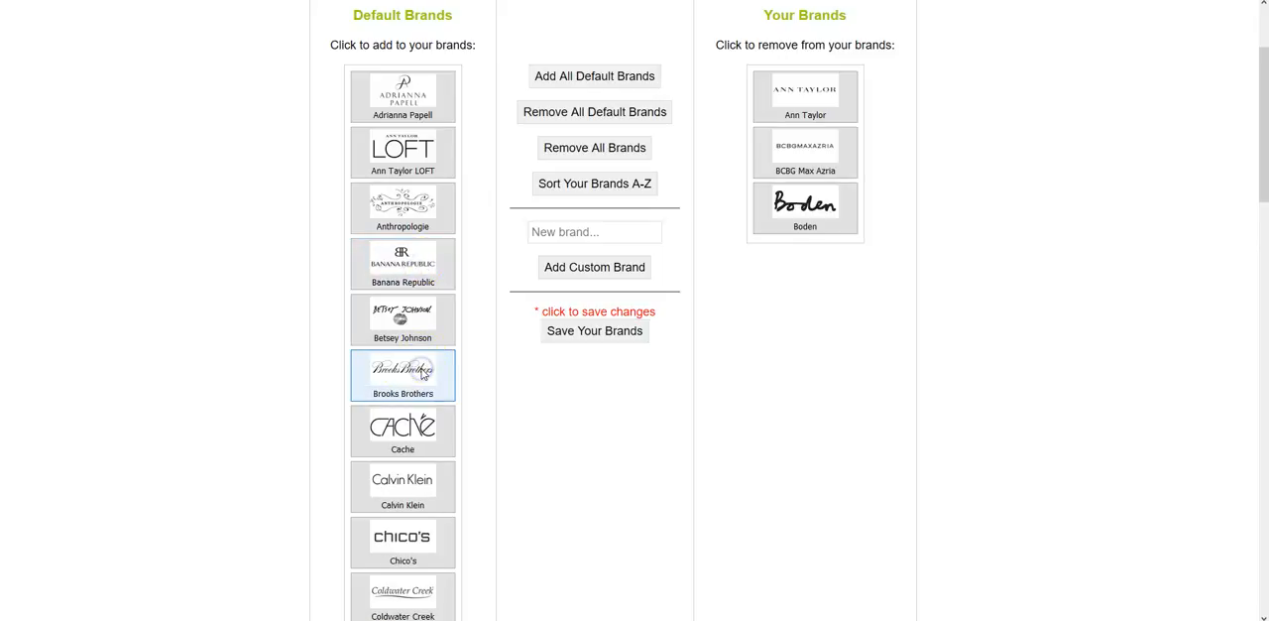
{"action": "left_click", "coordinate": [409, 503]}
Step: Add Tommy Hilfiger to the personal brand list as a custom brand
{"action": "left_click", "coordinate": [587, 232]}
{"action": "type", "text": "Tommy Hil"}
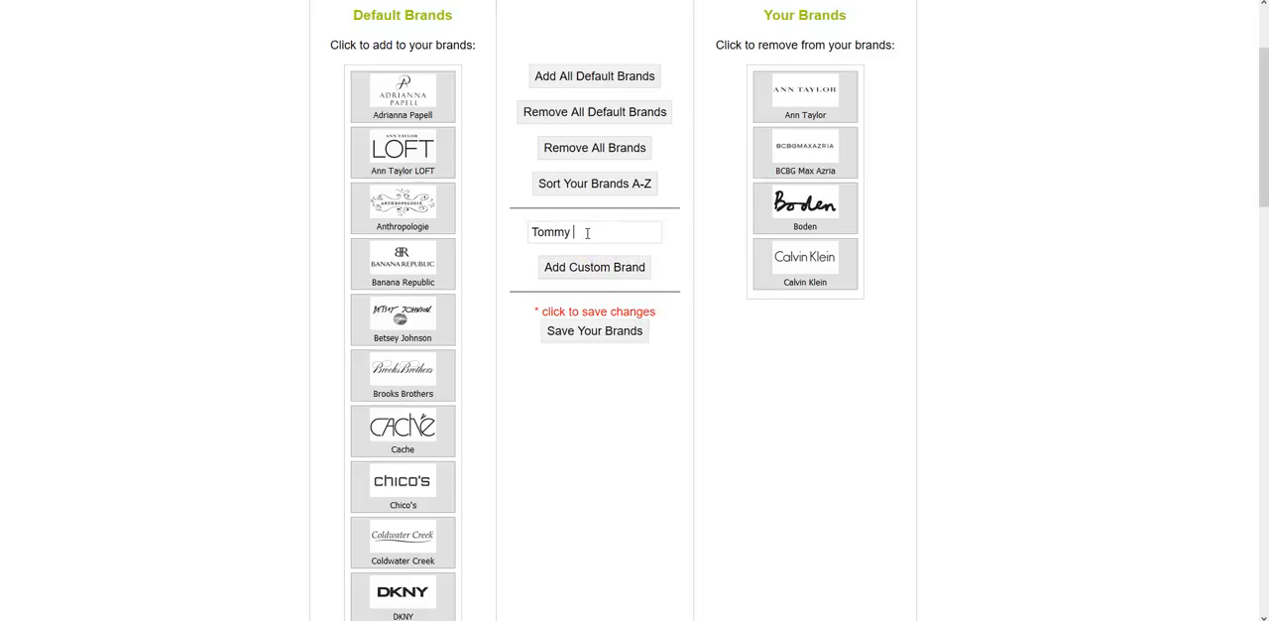
{"action": "type", "text": "figer"}
{"action": "left_click", "coordinate": [585, 267]}
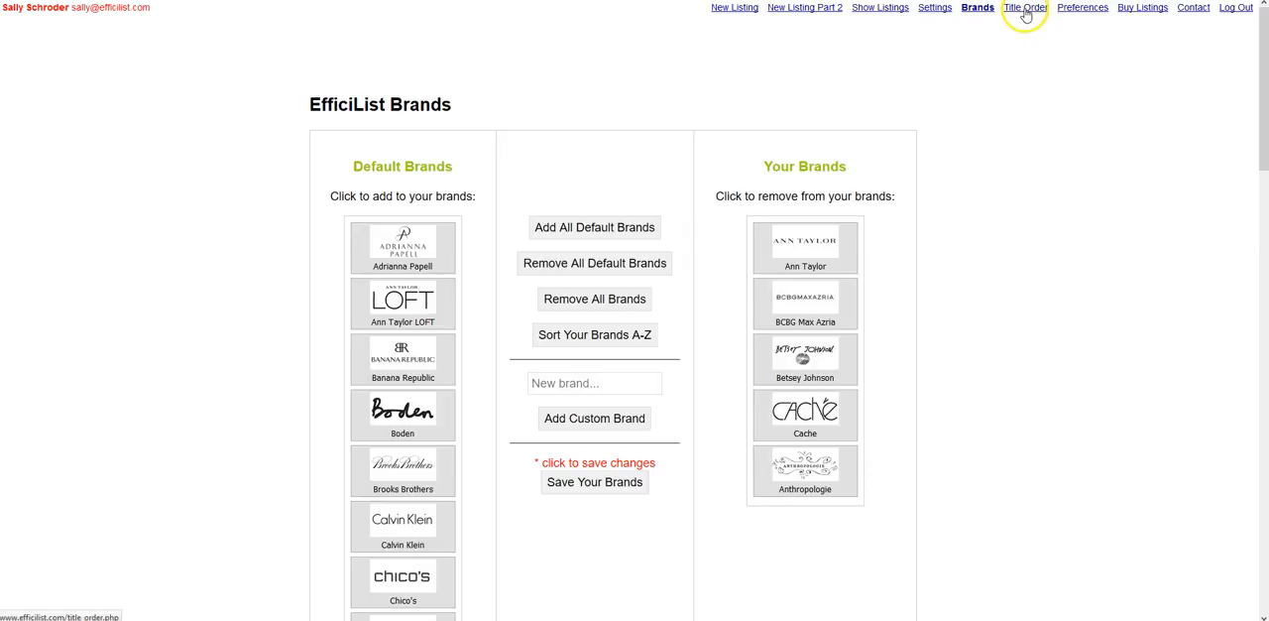
Step: Open the title order page and look through the title item position and space order lists
{"action": "left_click", "coordinate": [1025, 12]}
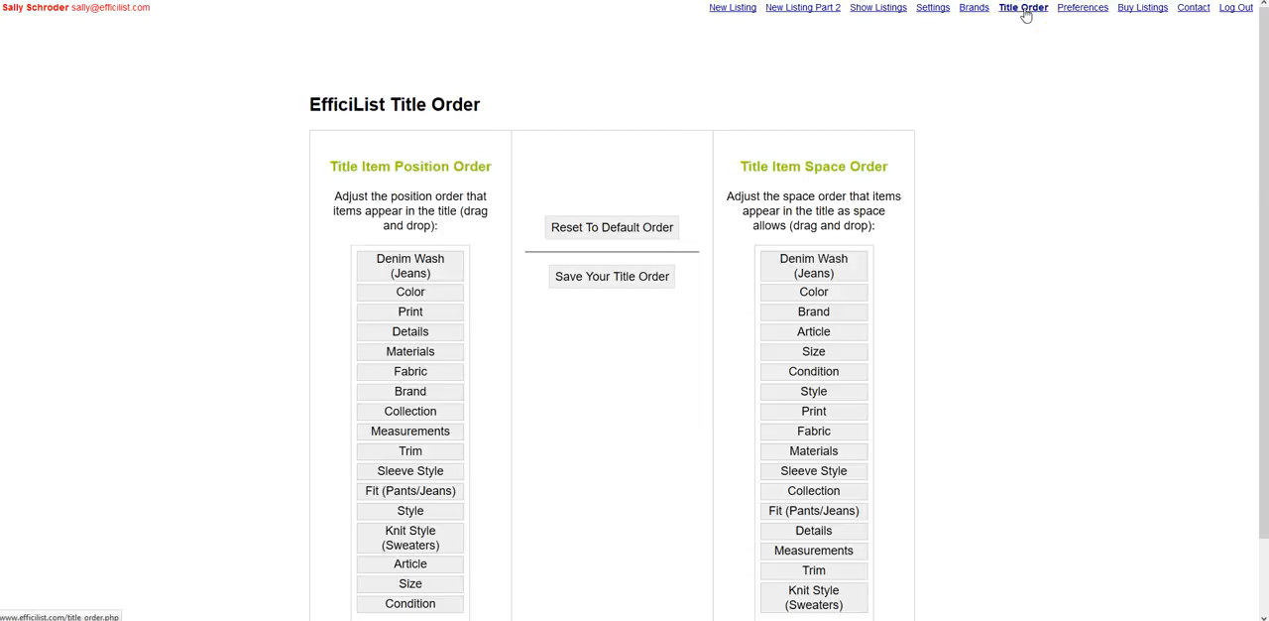
{"action": "left_click", "coordinate": [971, 230]}
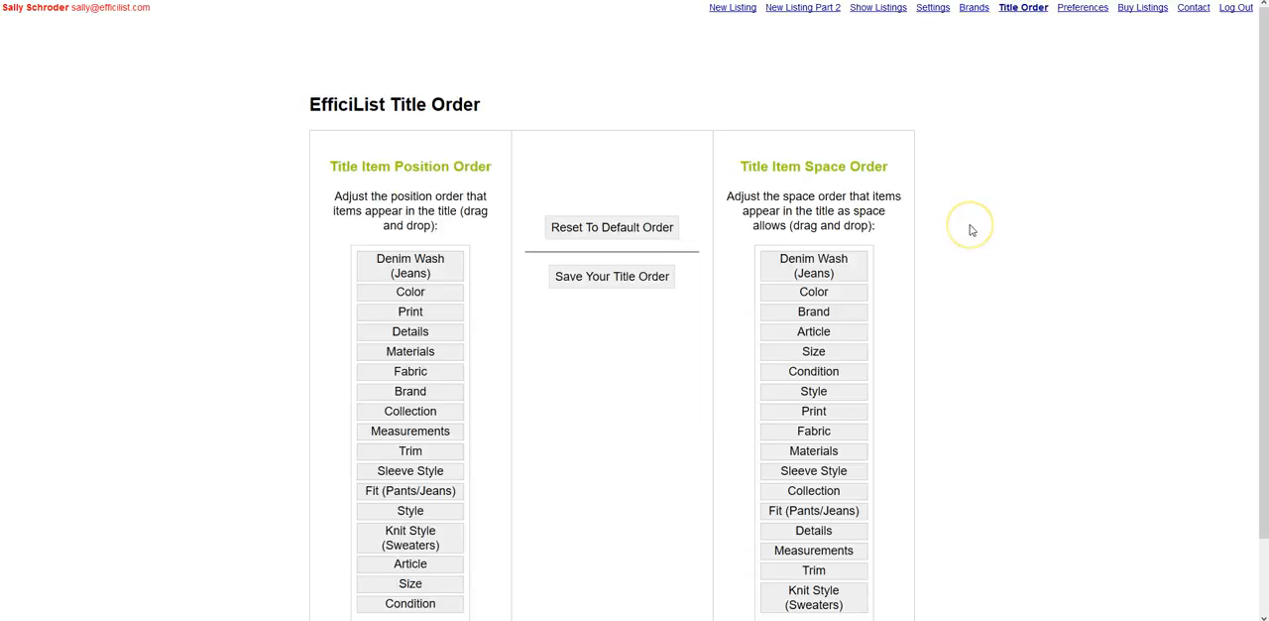
{"action": "scroll", "coordinate": [971, 230], "scroll_direction": "down", "scroll_amount": 1}
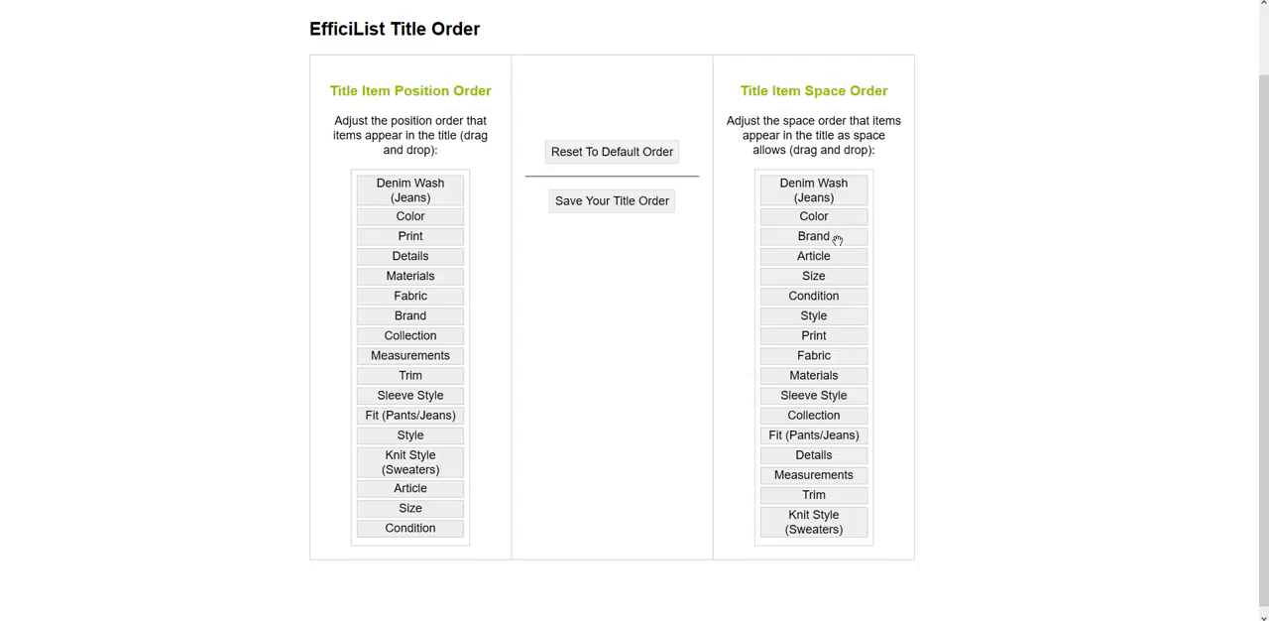
Step: Reorder the Title Item Space Order list to begin with Brand, Article, Knit Style (Sweaters), Size and Condition
{"action": "left_click_drag", "start_coordinate": [836, 240], "coordinate": [833, 195]}
{"action": "left_click_drag", "start_coordinate": [839, 249], "coordinate": [829, 210]}
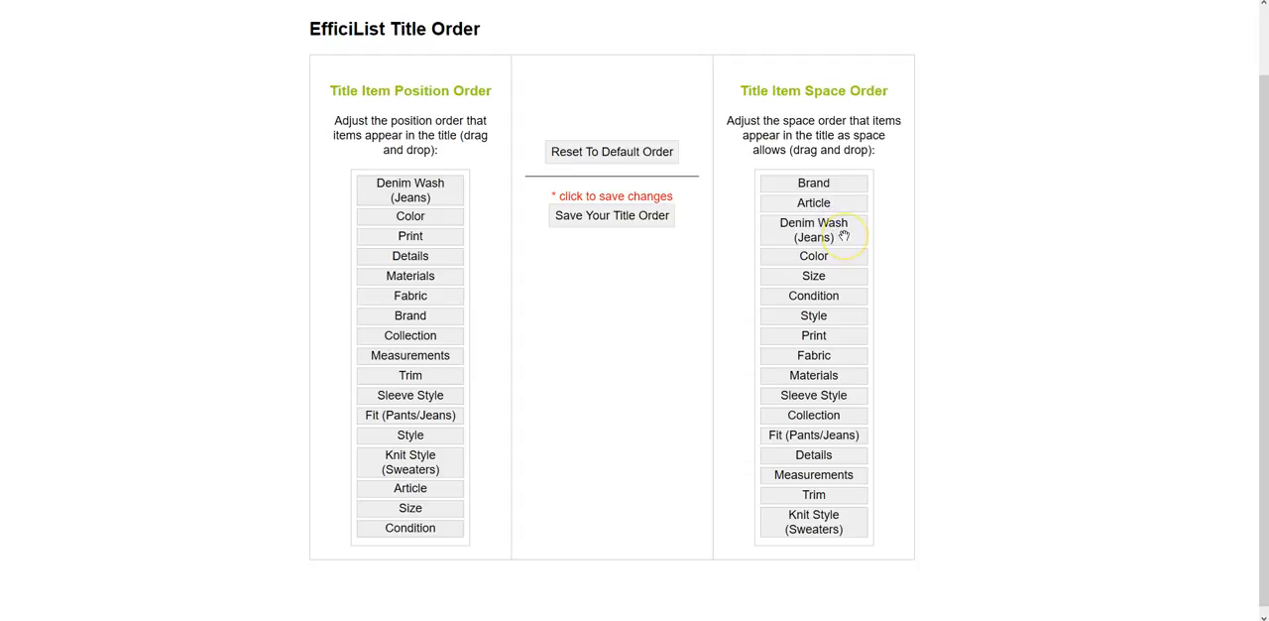
{"action": "left_click_drag", "start_coordinate": [841, 269], "coordinate": [827, 229]}
{"action": "left_click_drag", "start_coordinate": [835, 294], "coordinate": [824, 257]}
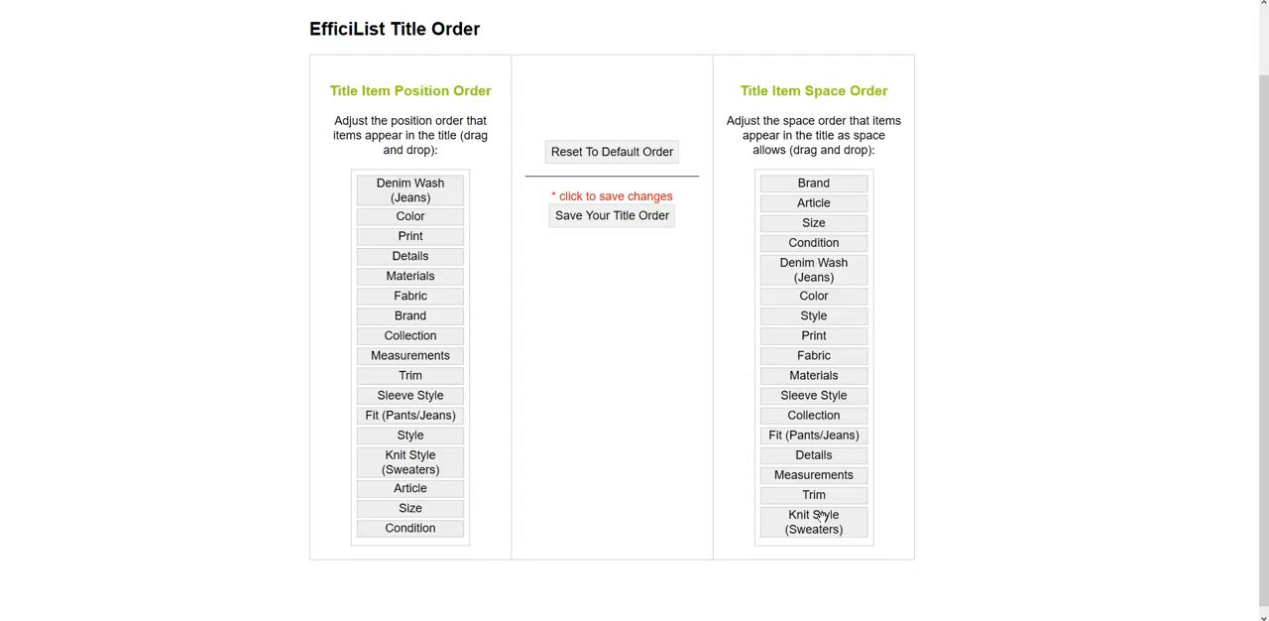
{"action": "left_click_drag", "start_coordinate": [821, 516], "coordinate": [839, 219]}
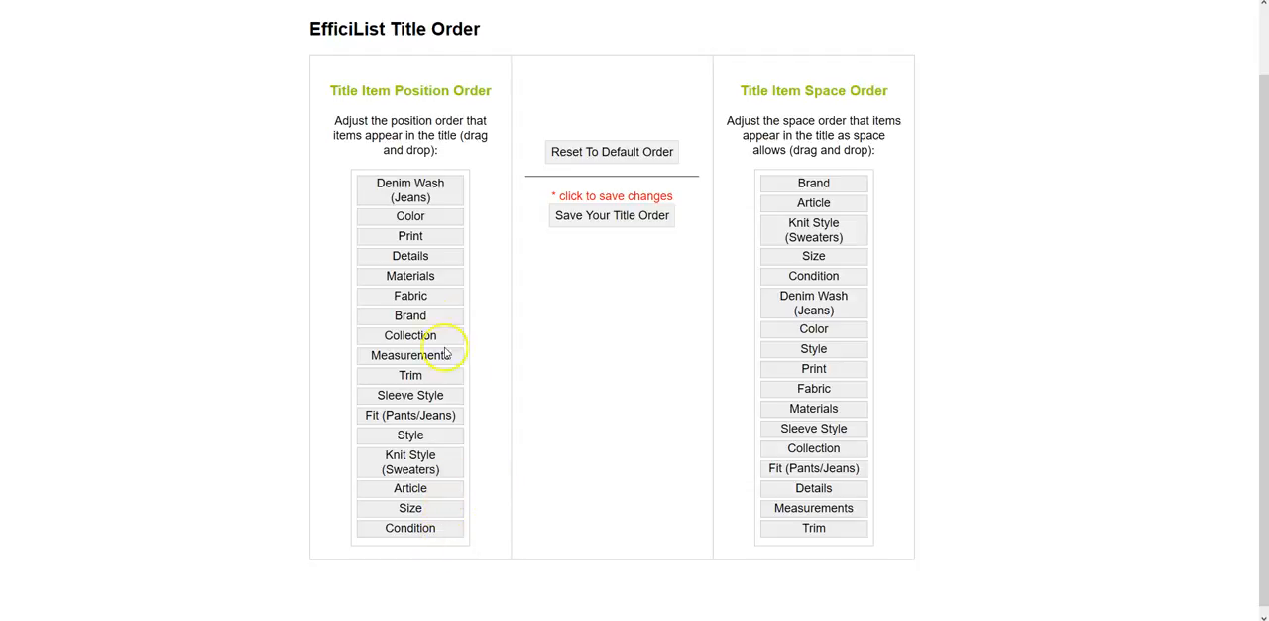
Step: In the Title Item Position Order list, put Brand, Size and Condition first and place Collection directly before Materials
{"action": "left_click_drag", "start_coordinate": [415, 314], "coordinate": [408, 179]}
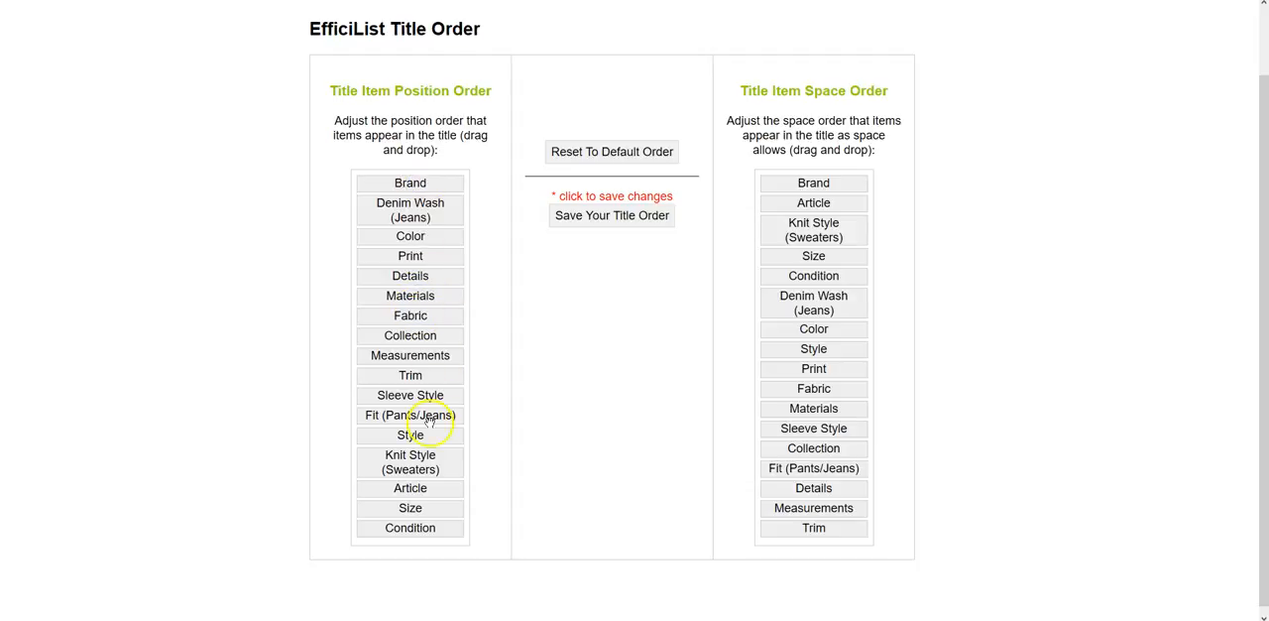
{"action": "left_click_drag", "start_coordinate": [415, 508], "coordinate": [423, 202]}
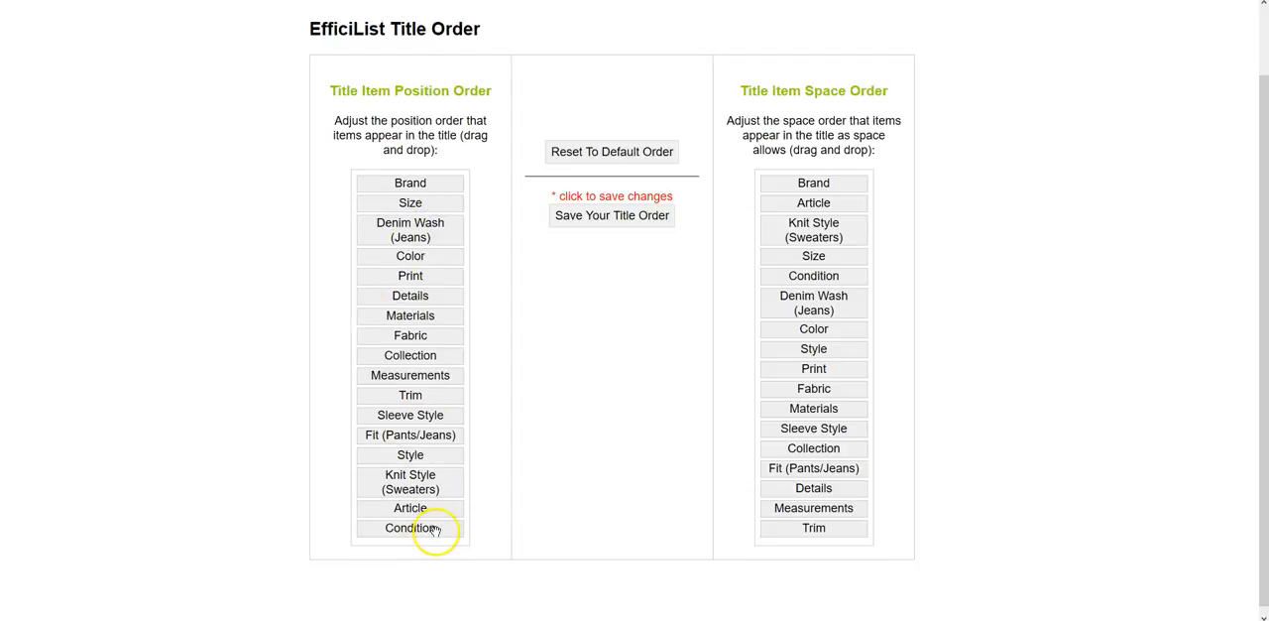
{"action": "left_click_drag", "start_coordinate": [439, 529], "coordinate": [432, 225]}
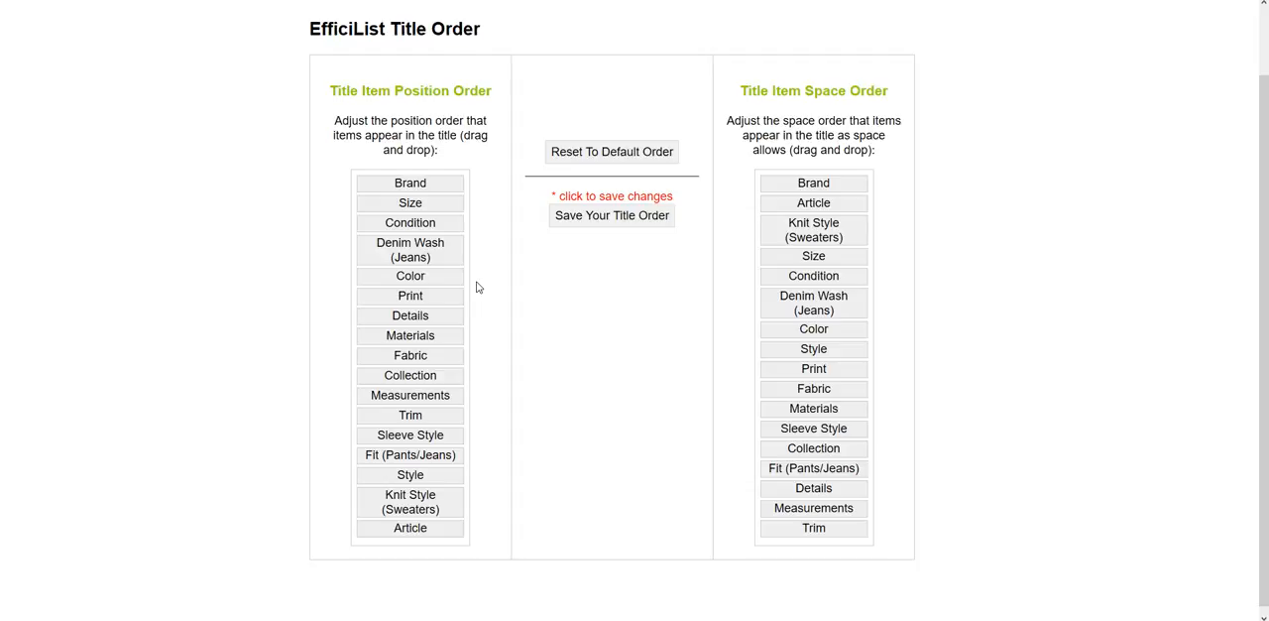
{"action": "left_click_drag", "start_coordinate": [412, 378], "coordinate": [413, 337]}
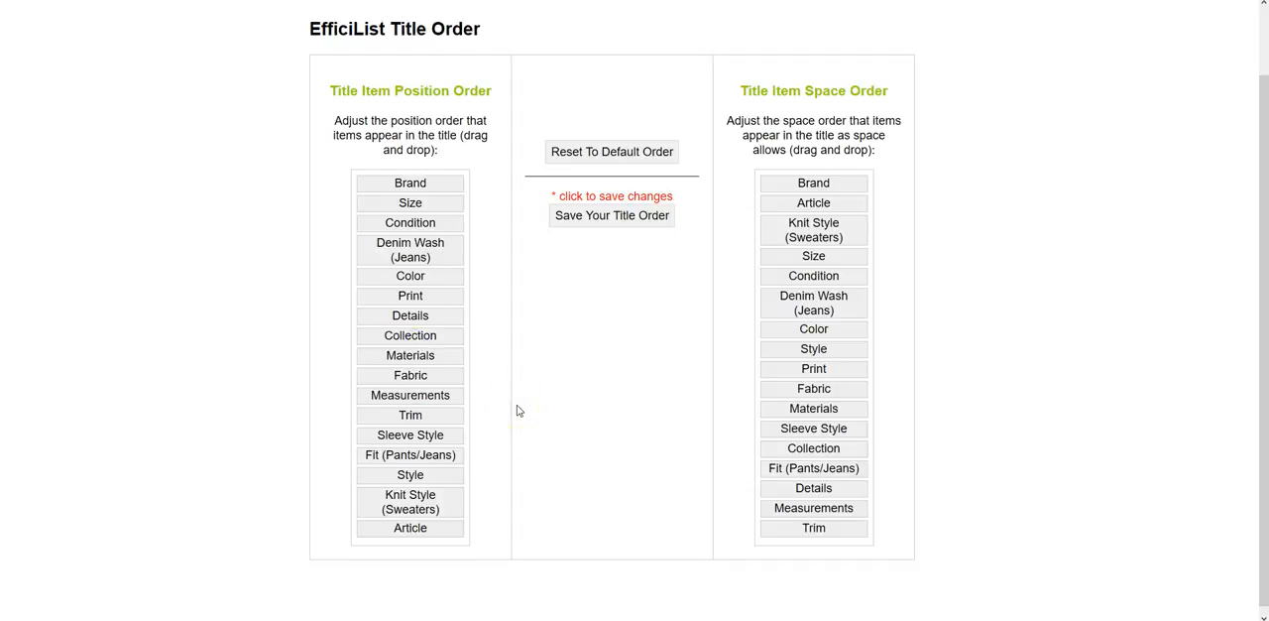
Step: Reset the title item position and space orders to the default order
{"action": "left_click", "coordinate": [619, 220]}
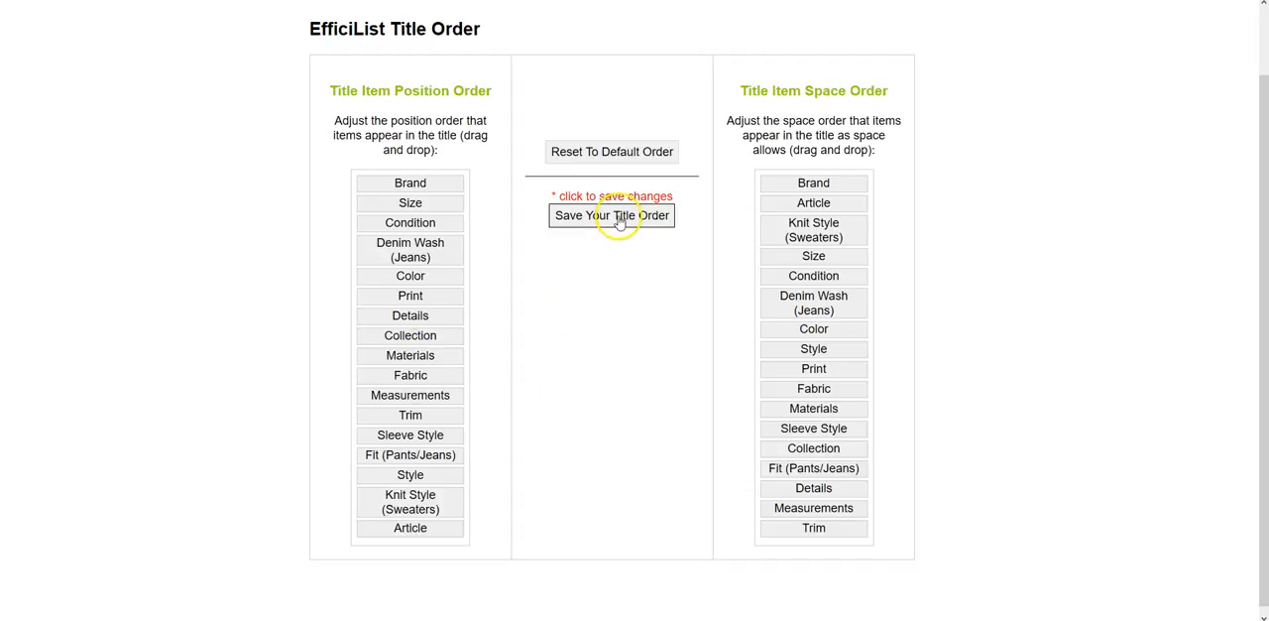
{"action": "left_click", "coordinate": [600, 300]}
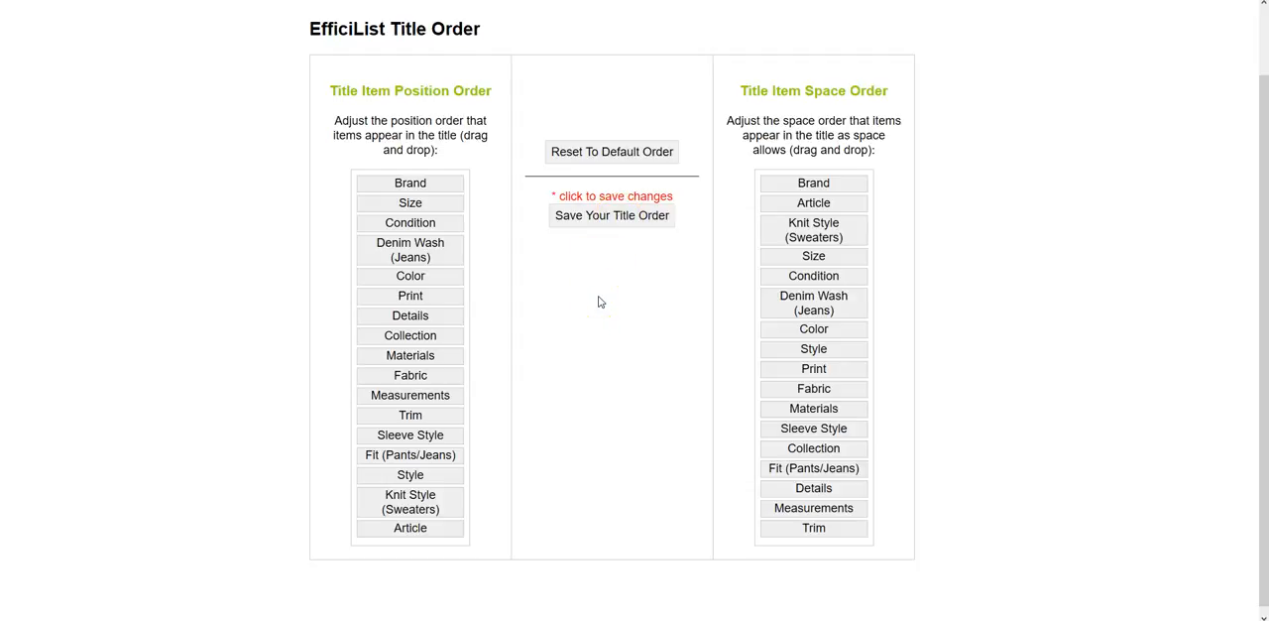
{"action": "left_click", "coordinate": [607, 154]}
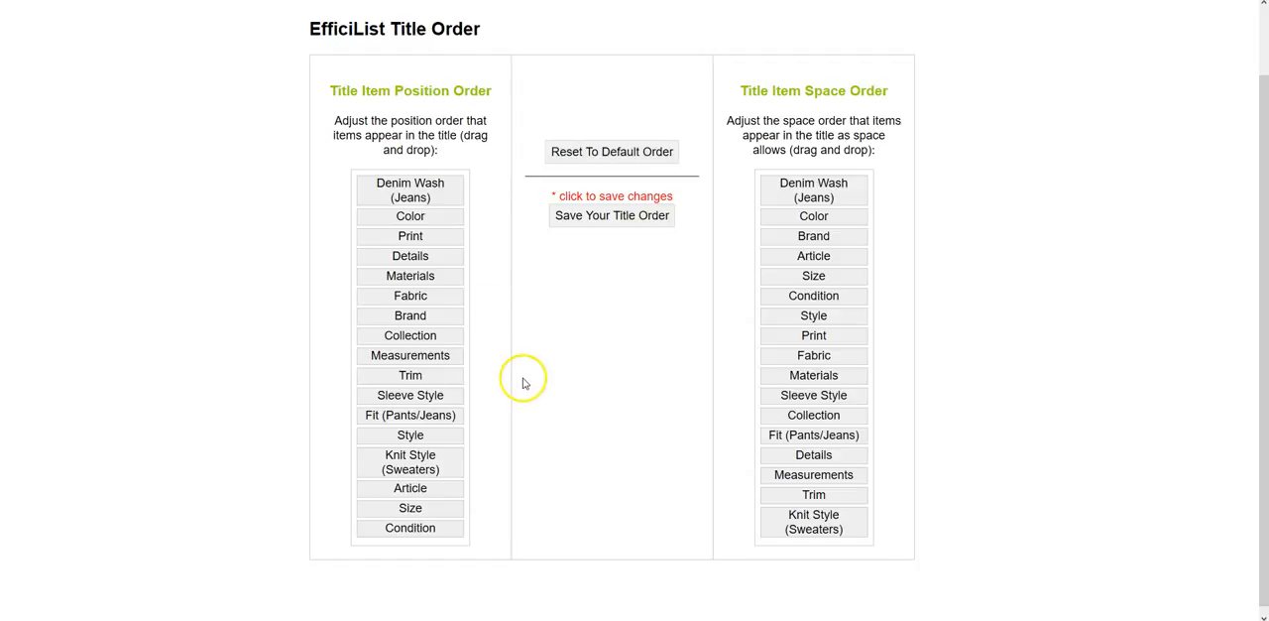
{"action": "scroll", "coordinate": [209, 300], "scroll_direction": "up", "scroll_amount": 1}
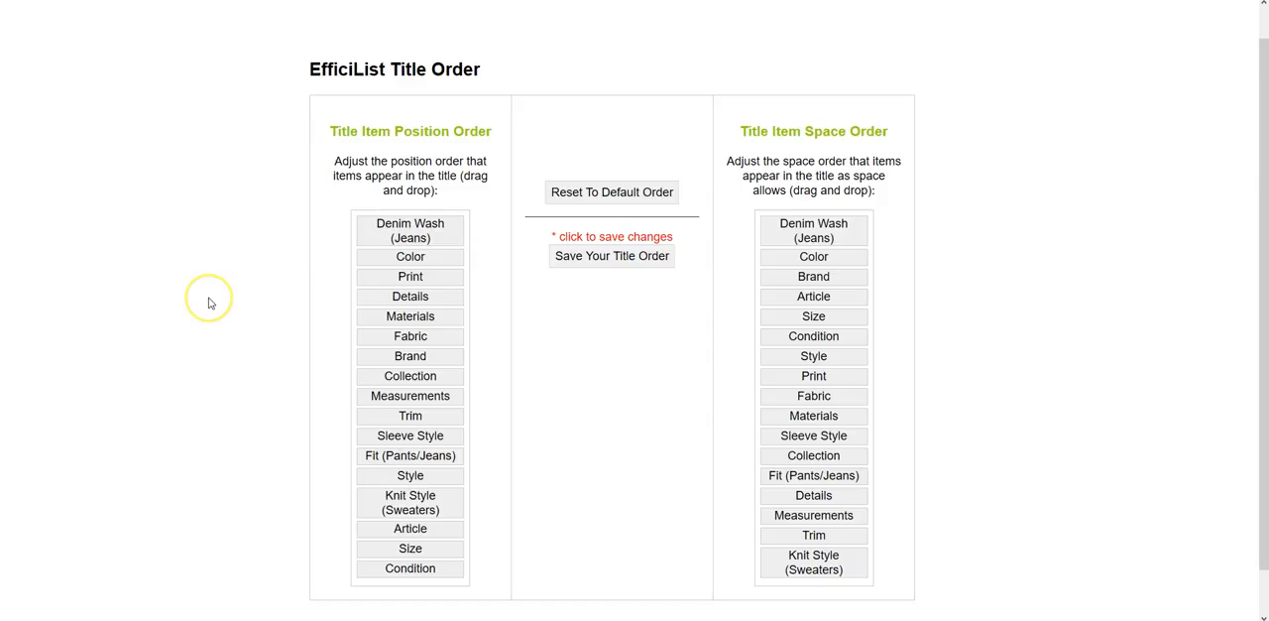